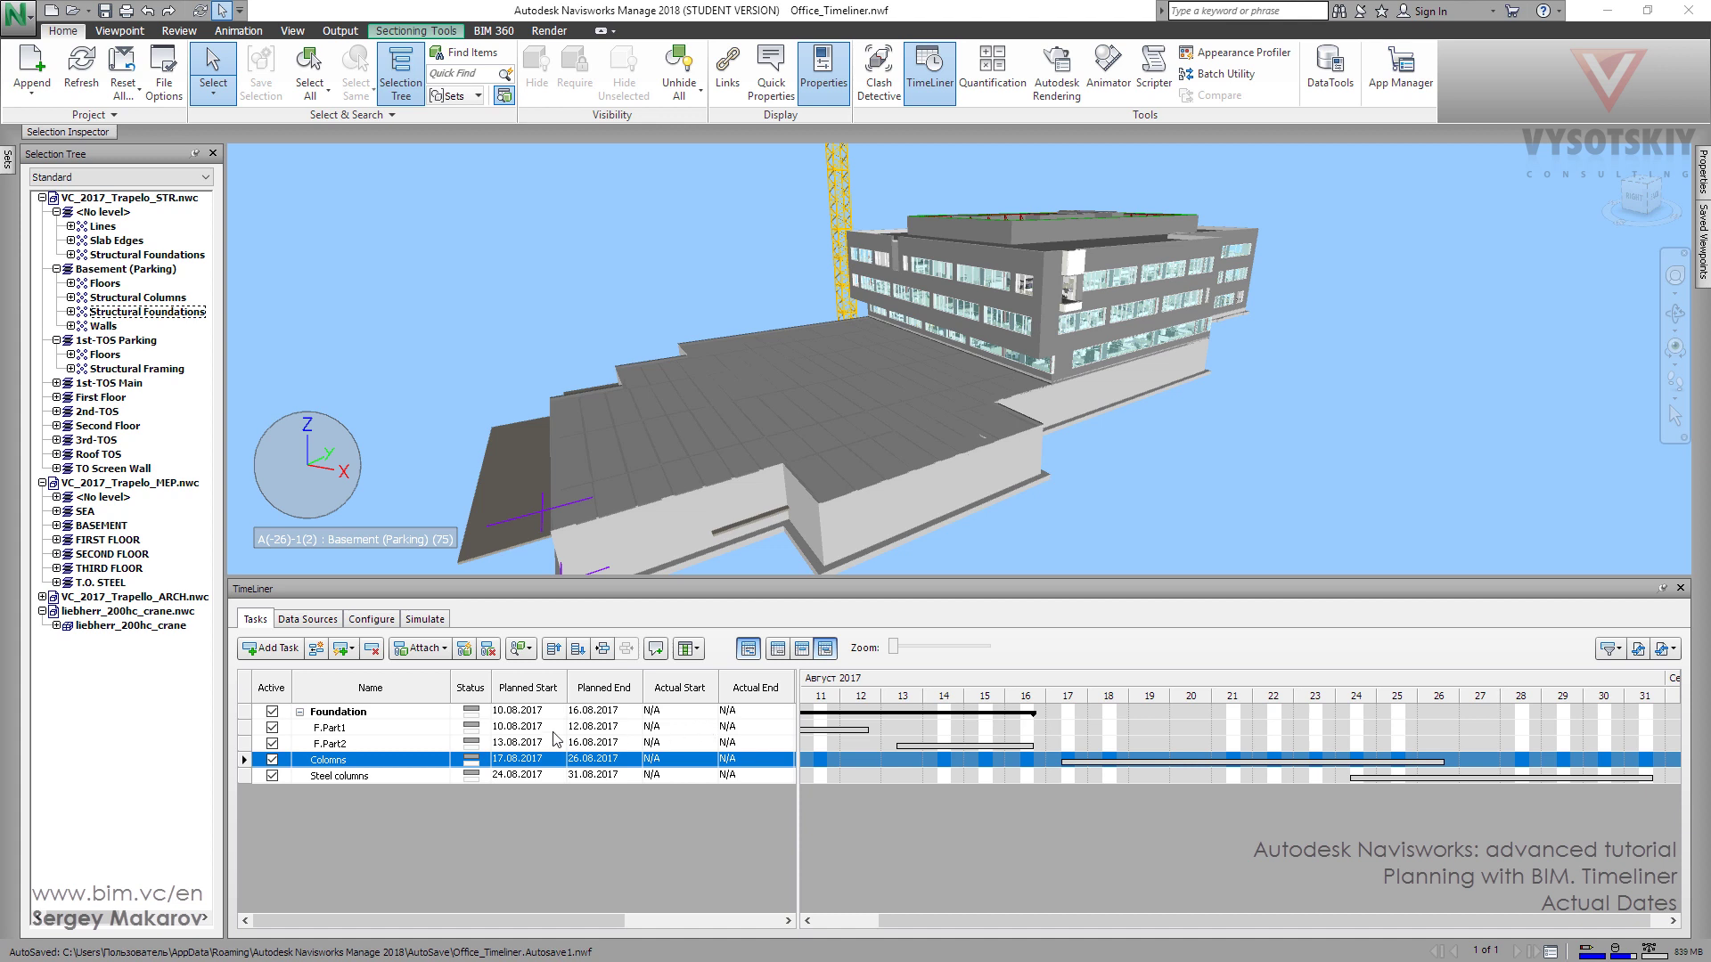
Step: Set F.Part1's actual dates to 10.08.2017 start and 12.08.2017 end
click(713, 728)
click(713, 728)
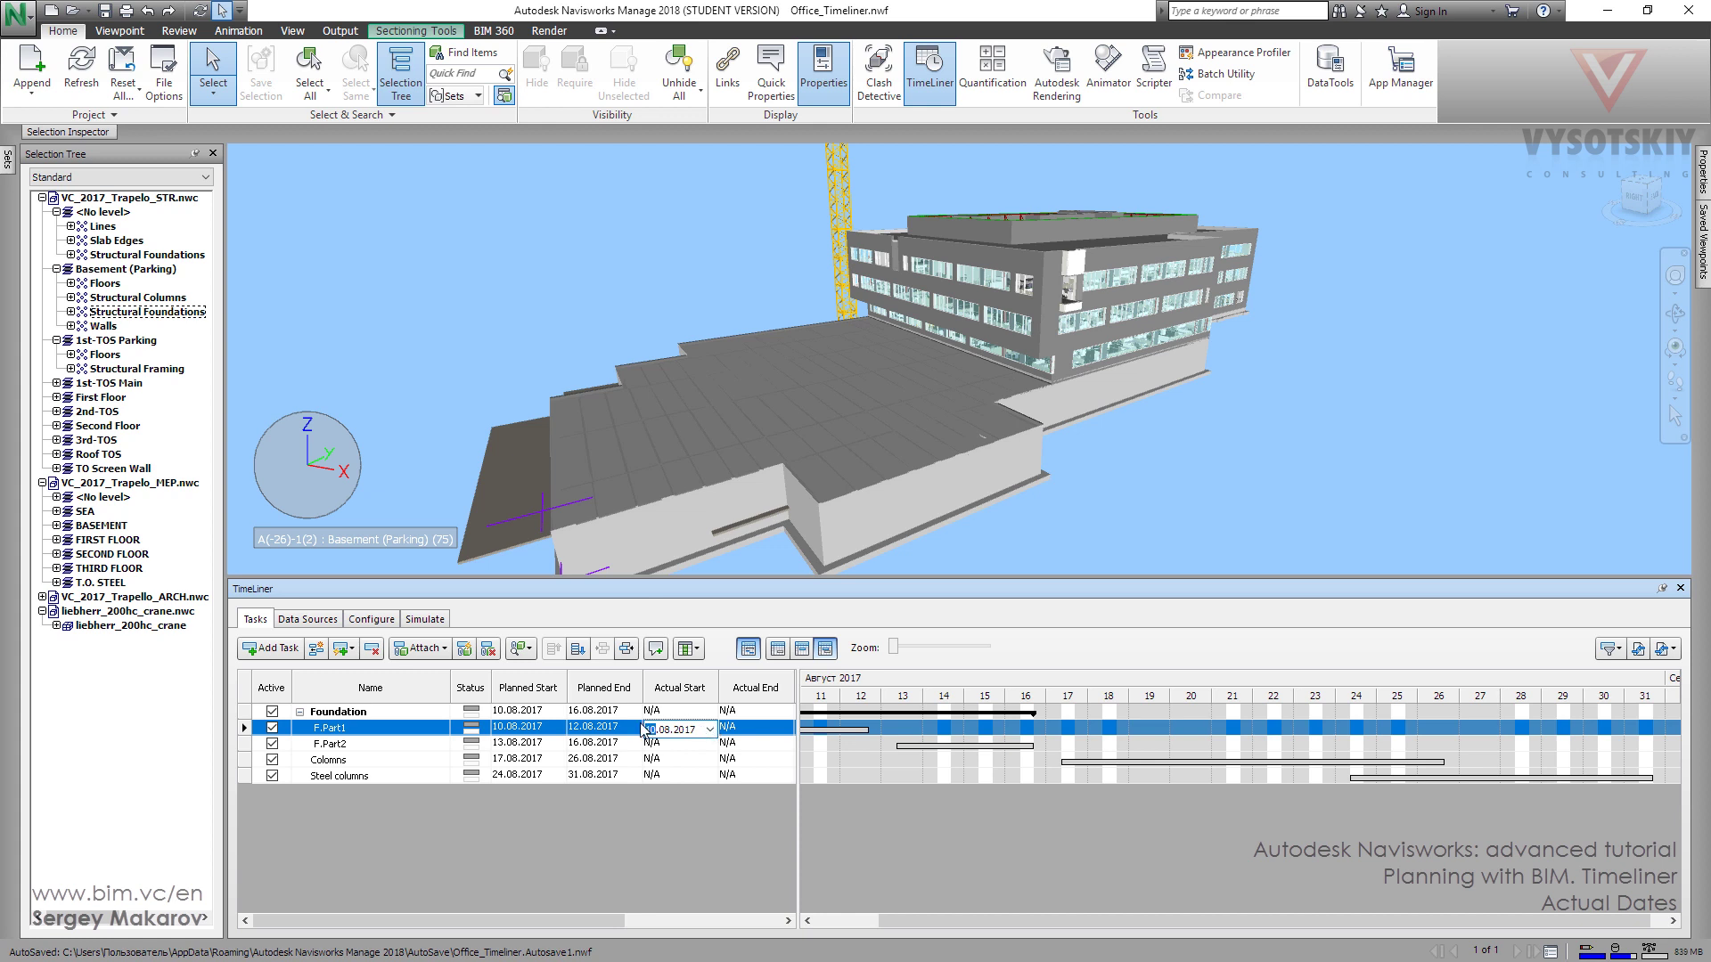
click(789, 727)
click(790, 727)
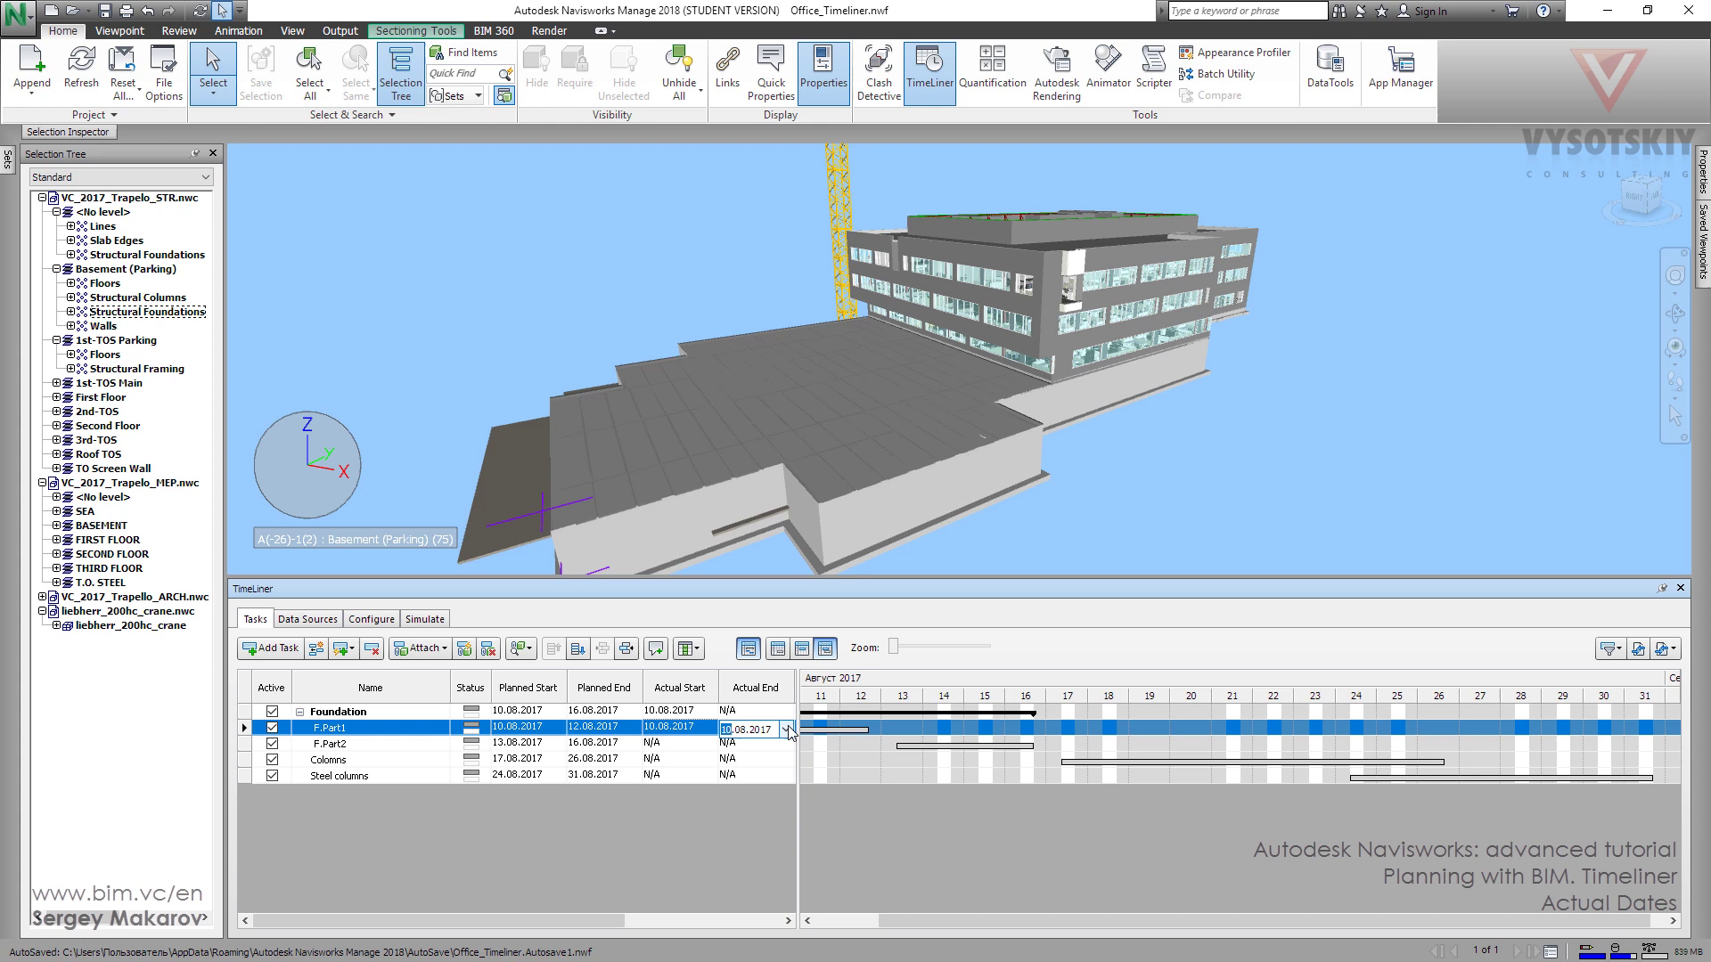
click(785, 729)
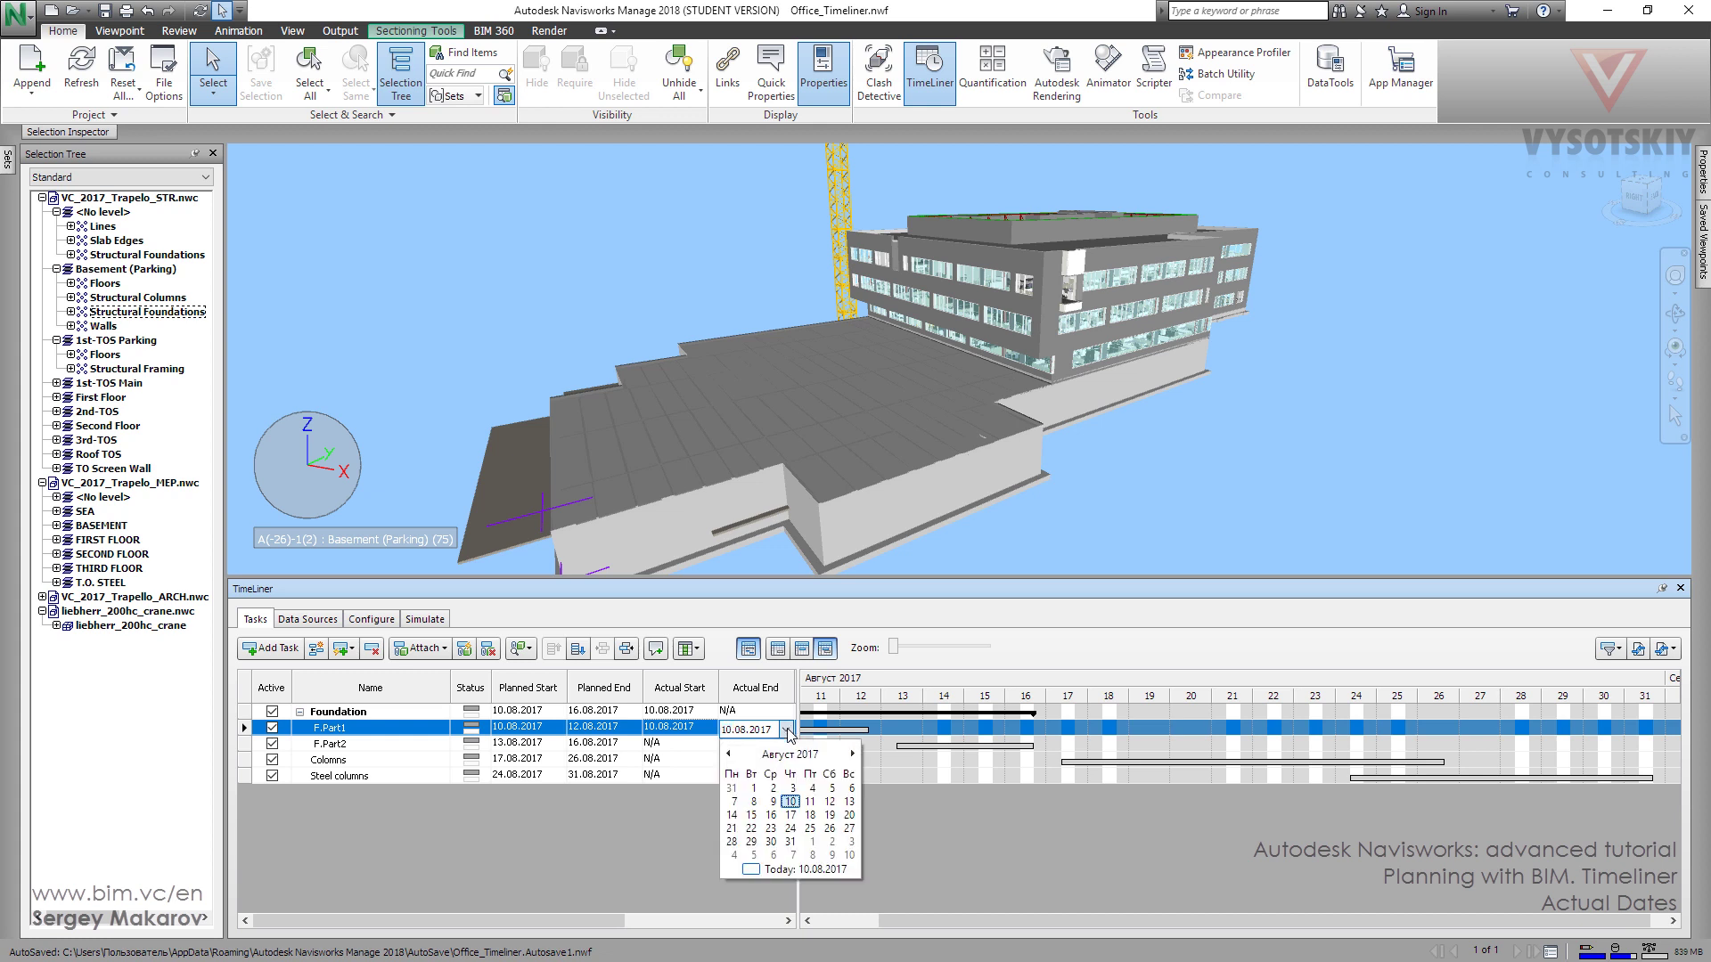
click(829, 801)
Step: Set F.Part2's actual dates to 14.08.2017 start and 17.08.2017 end
click(705, 746)
click(707, 746)
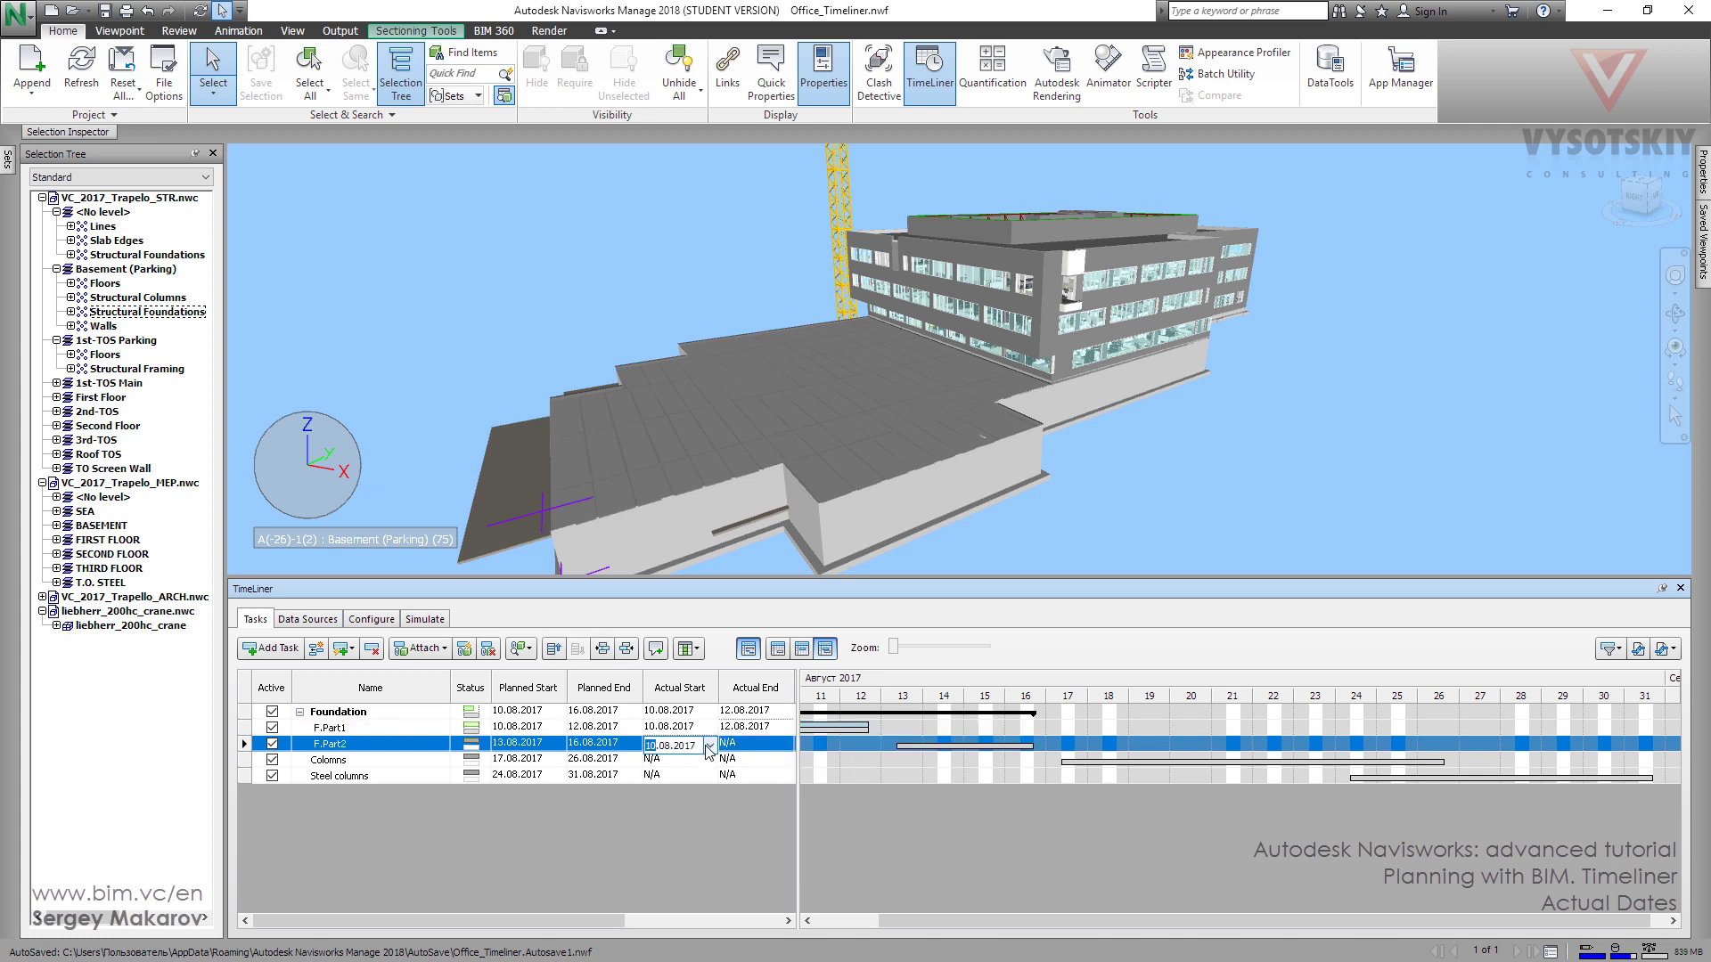
click(709, 746)
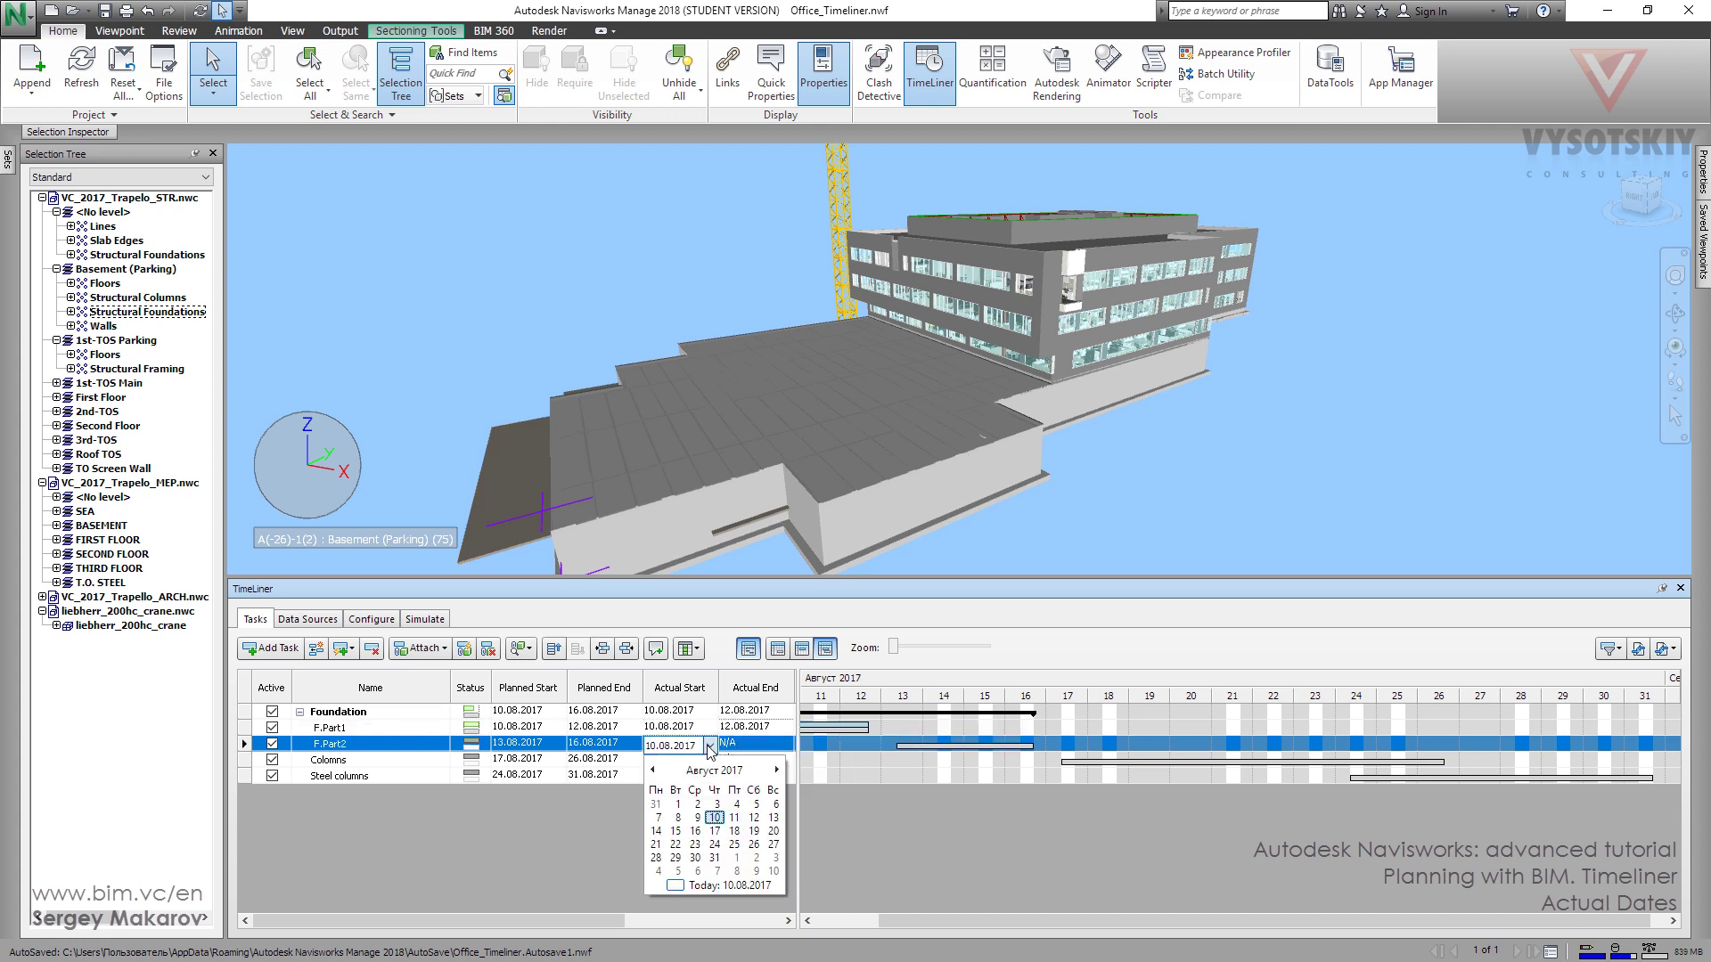
click(658, 832)
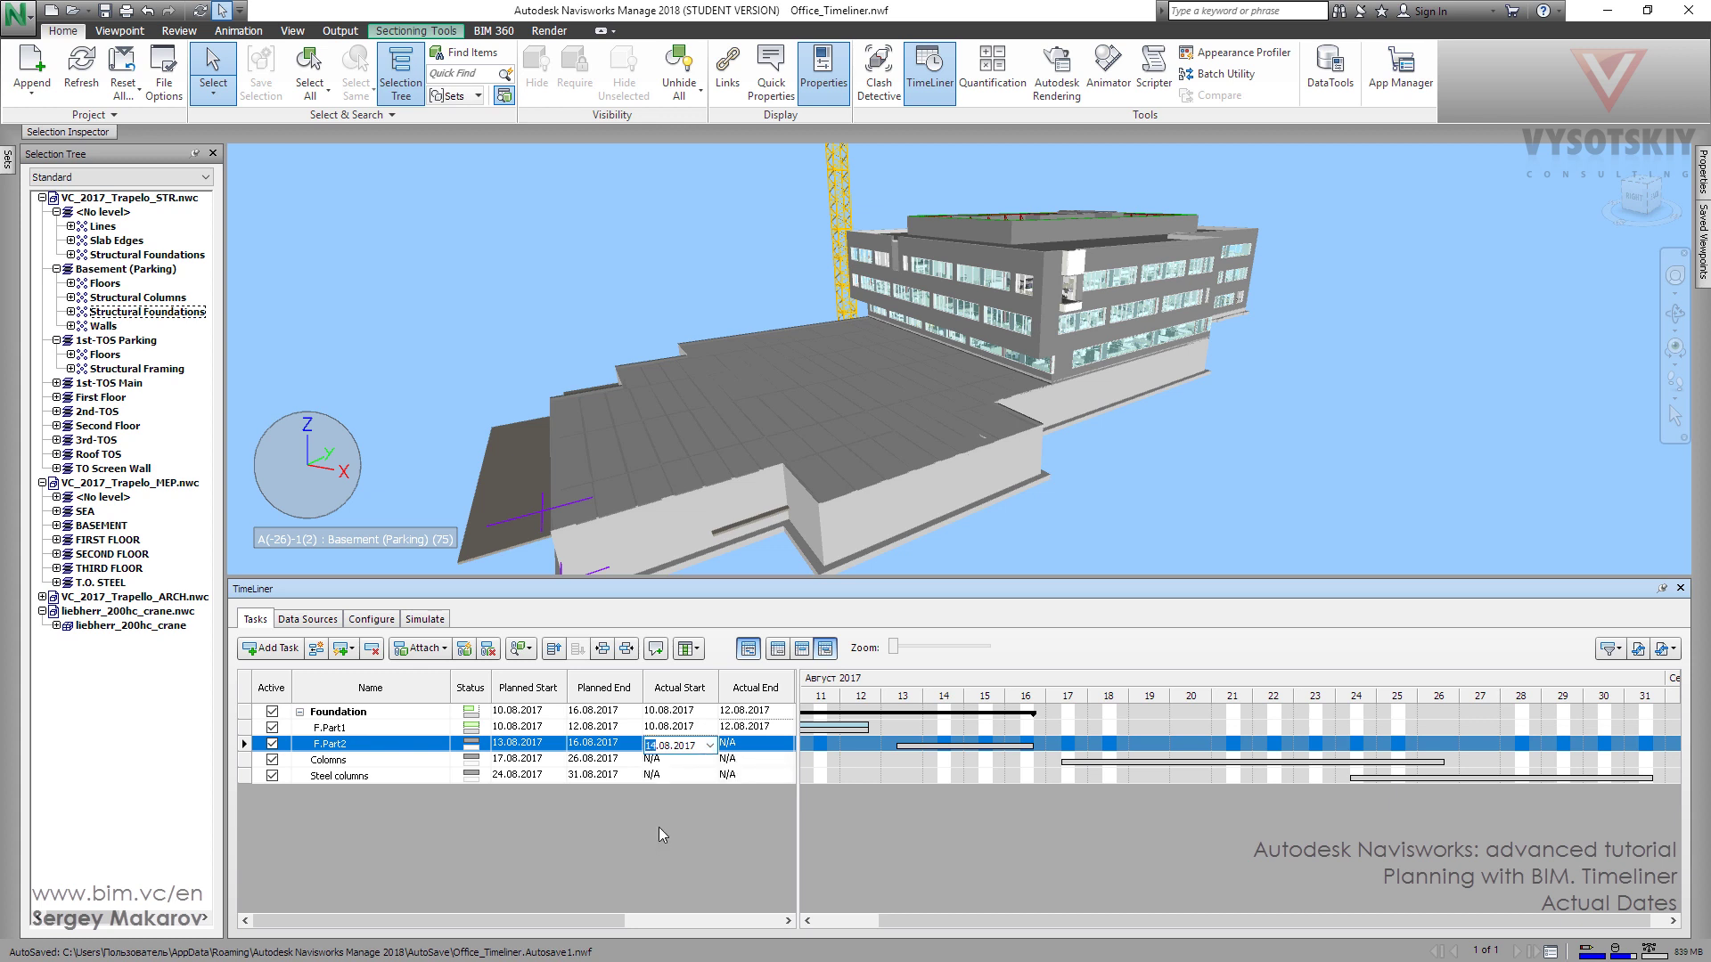
click(788, 746)
click(788, 745)
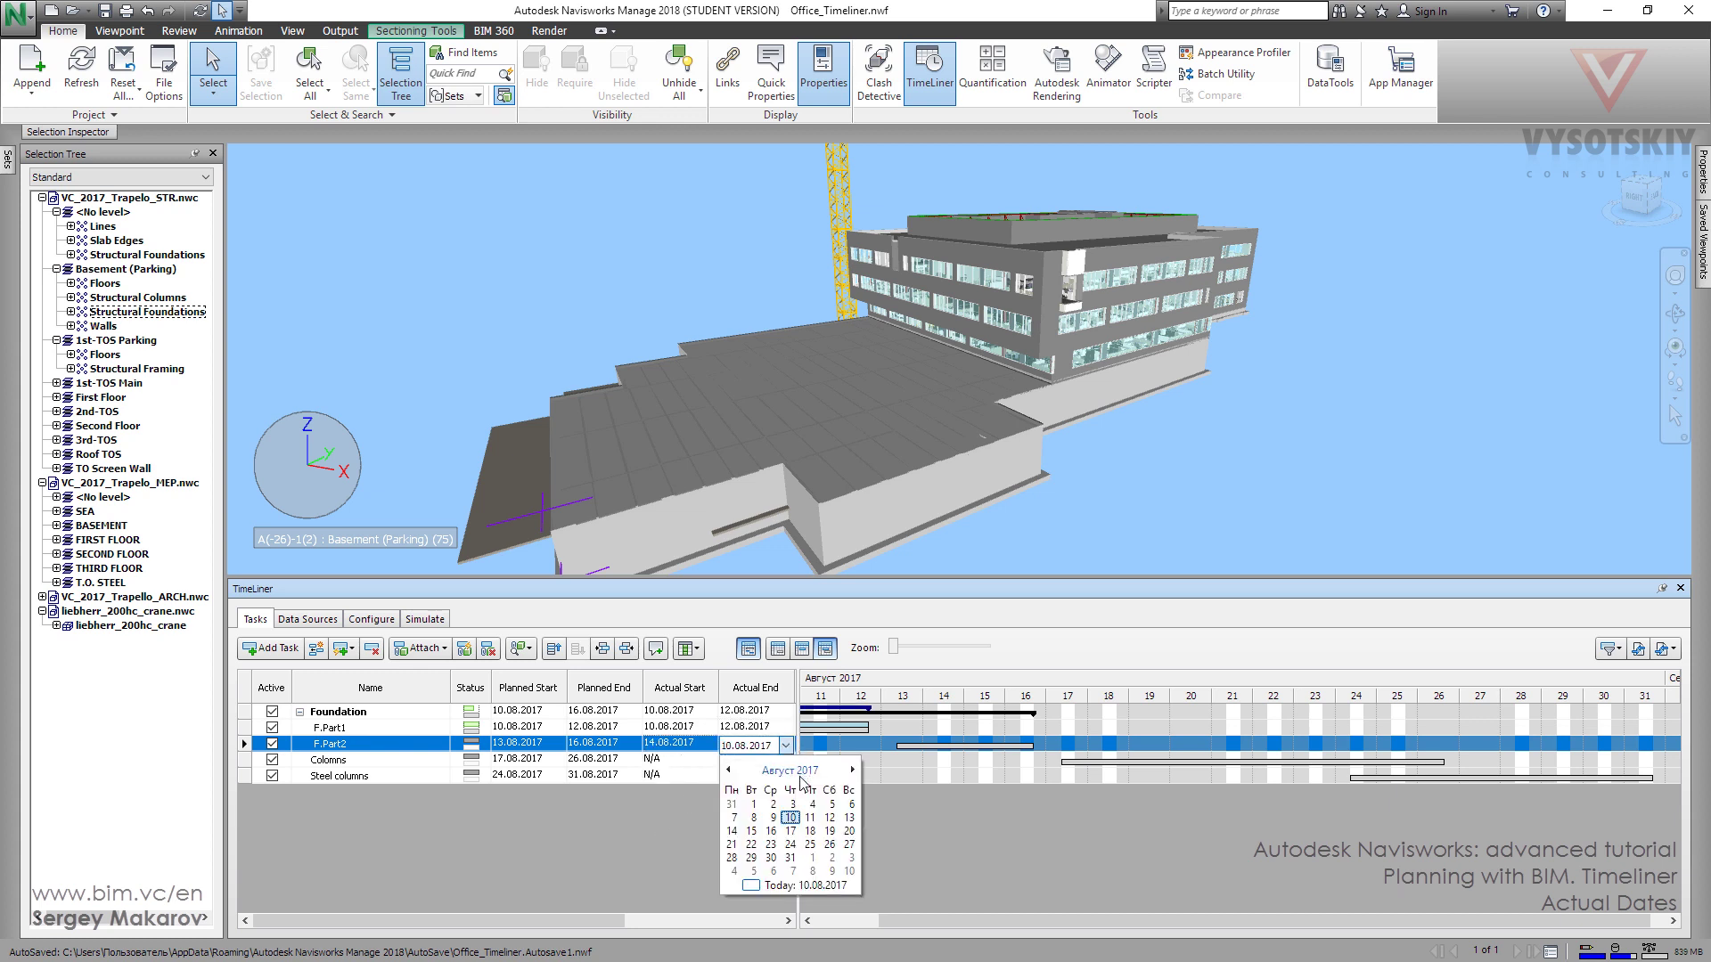
click(792, 830)
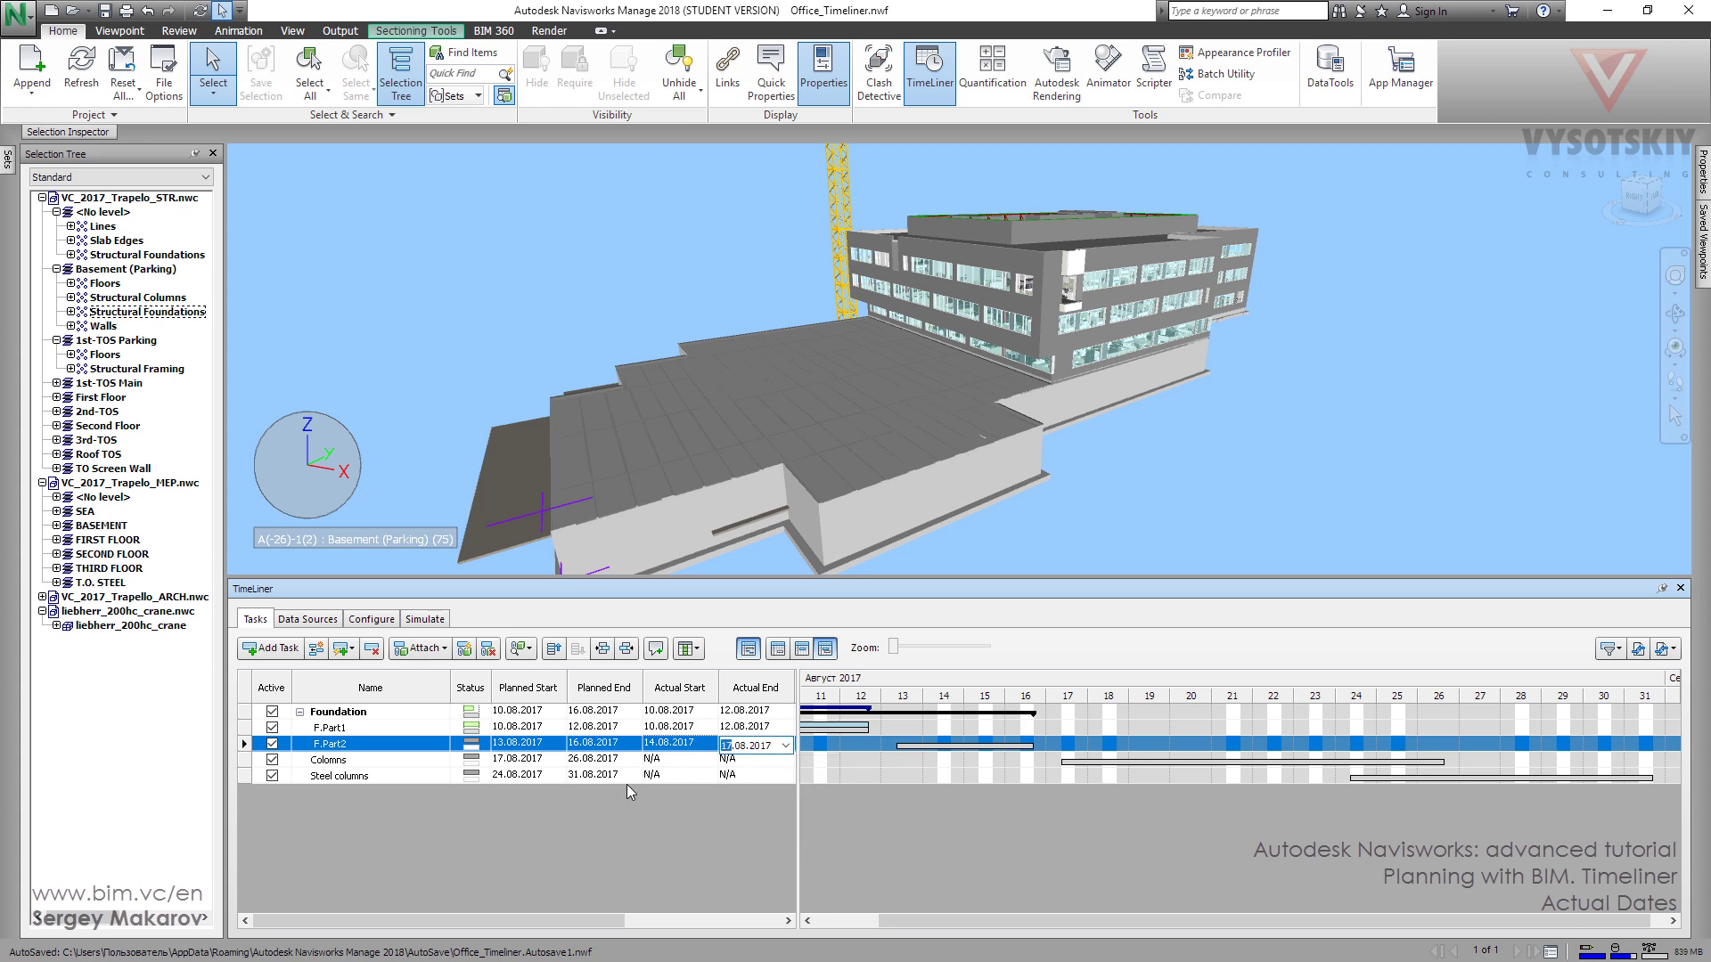
Step: Give the Columns task actual dates 15.08.2017 to 25.08.2017
click(712, 761)
click(710, 762)
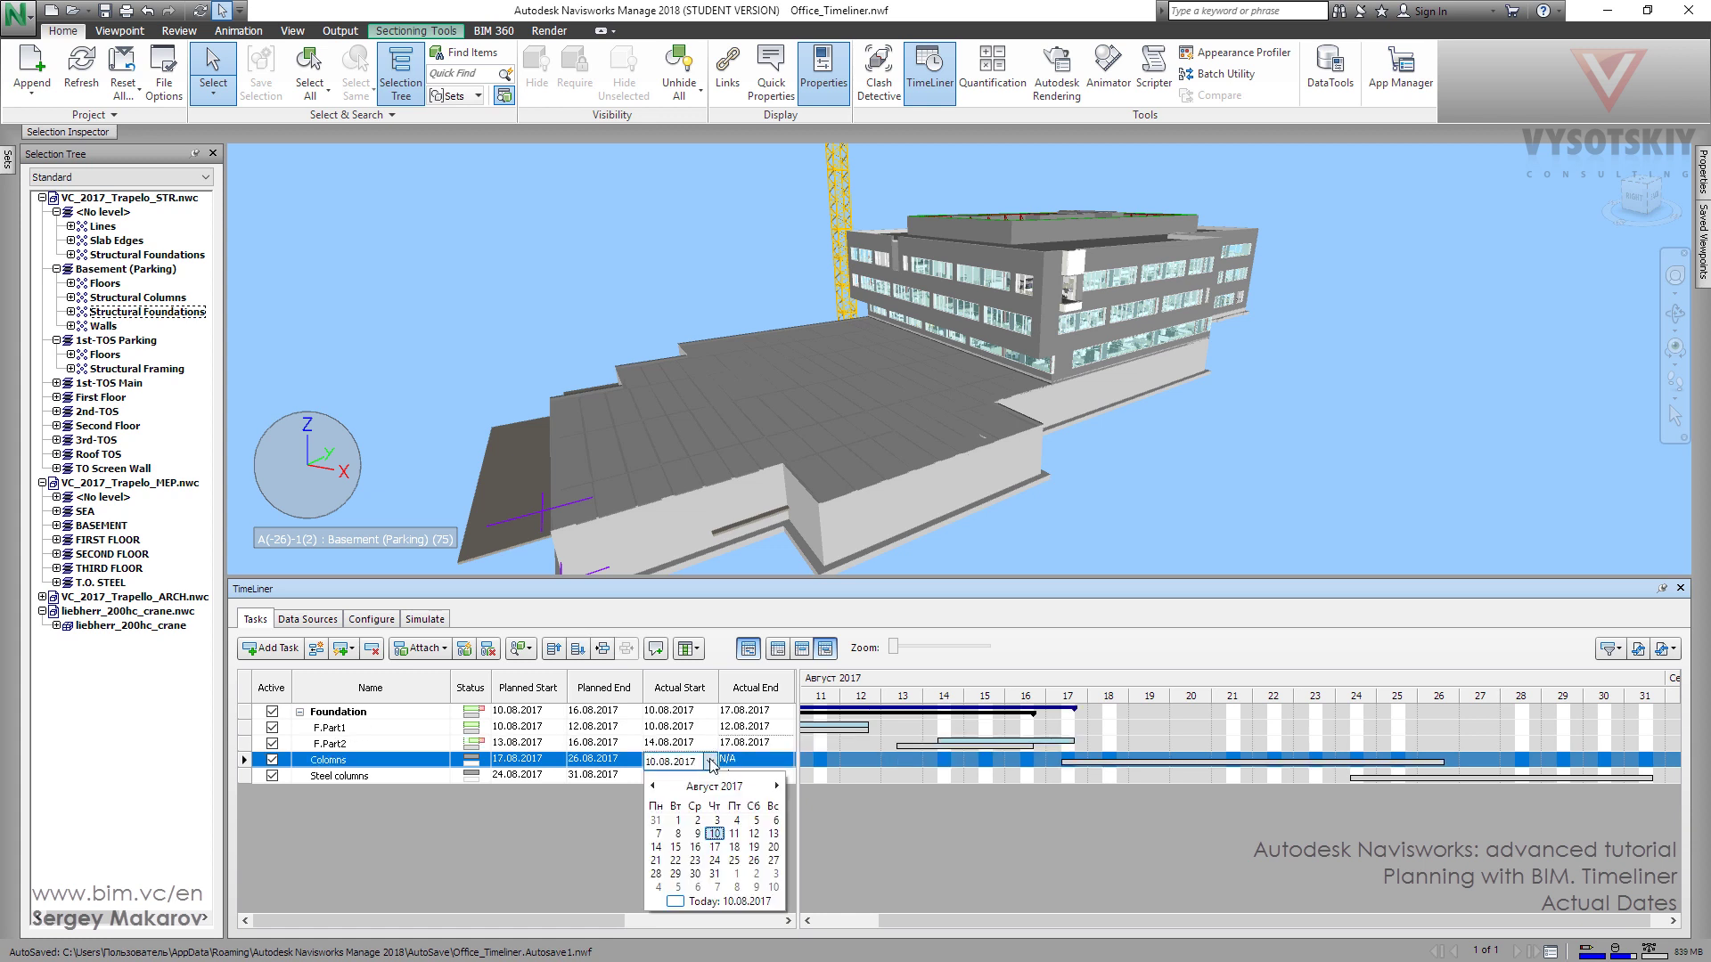
click(676, 848)
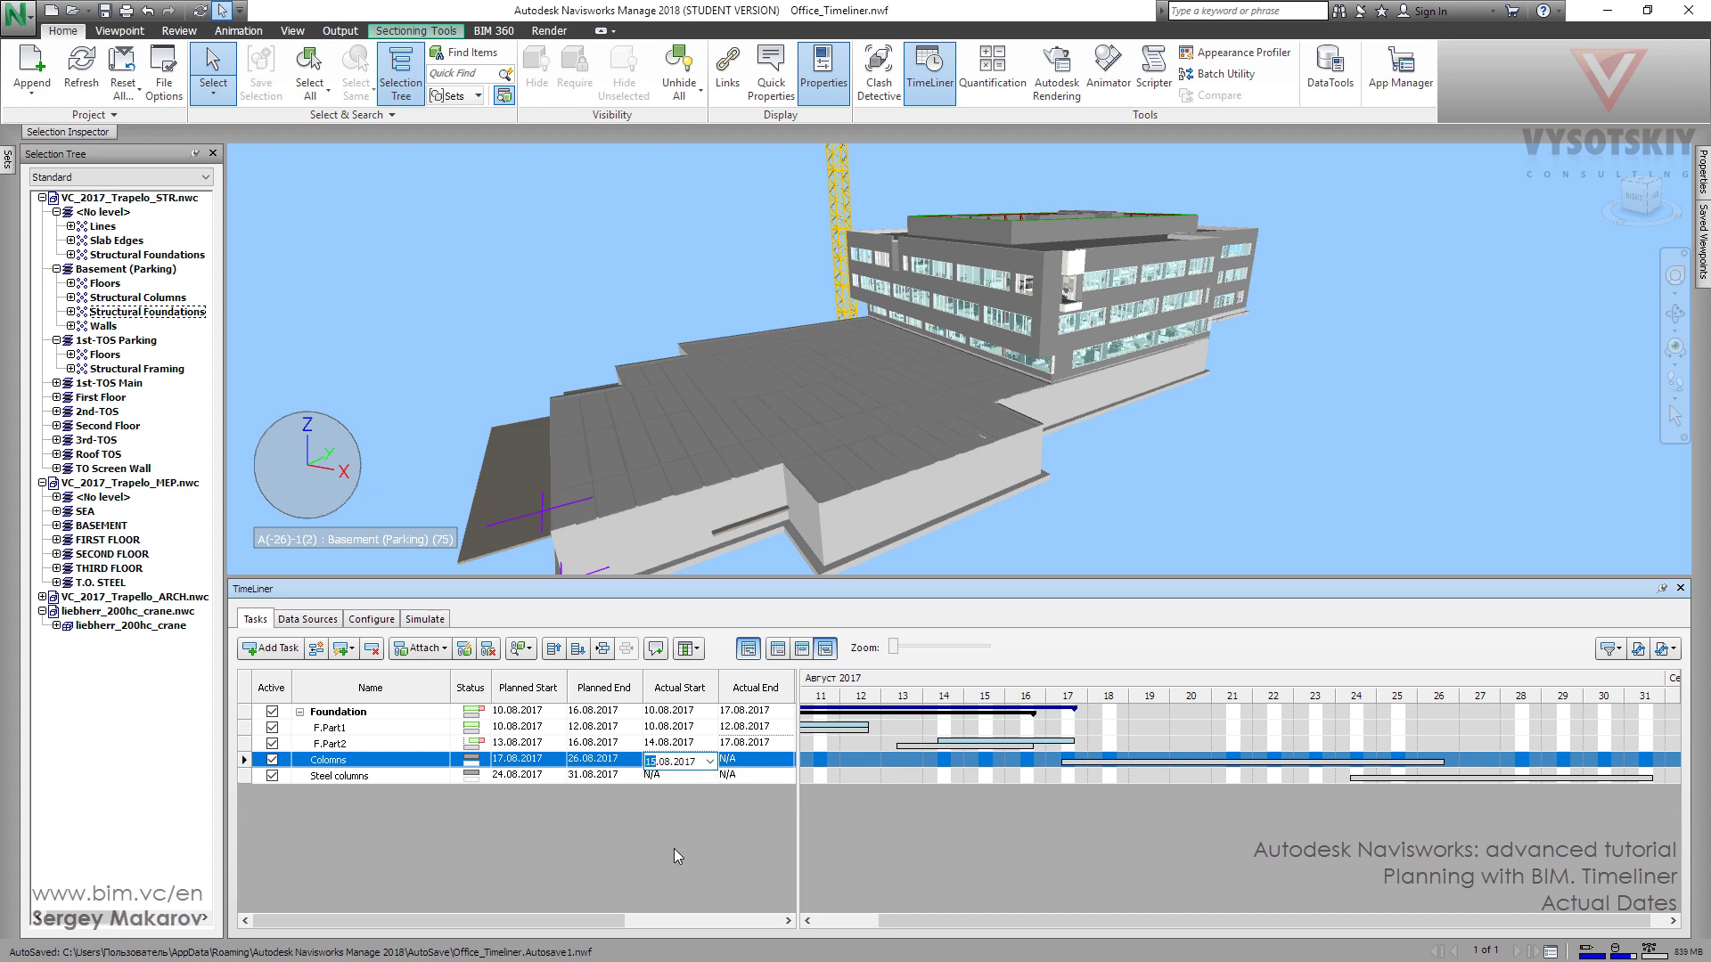
click(774, 760)
click(786, 762)
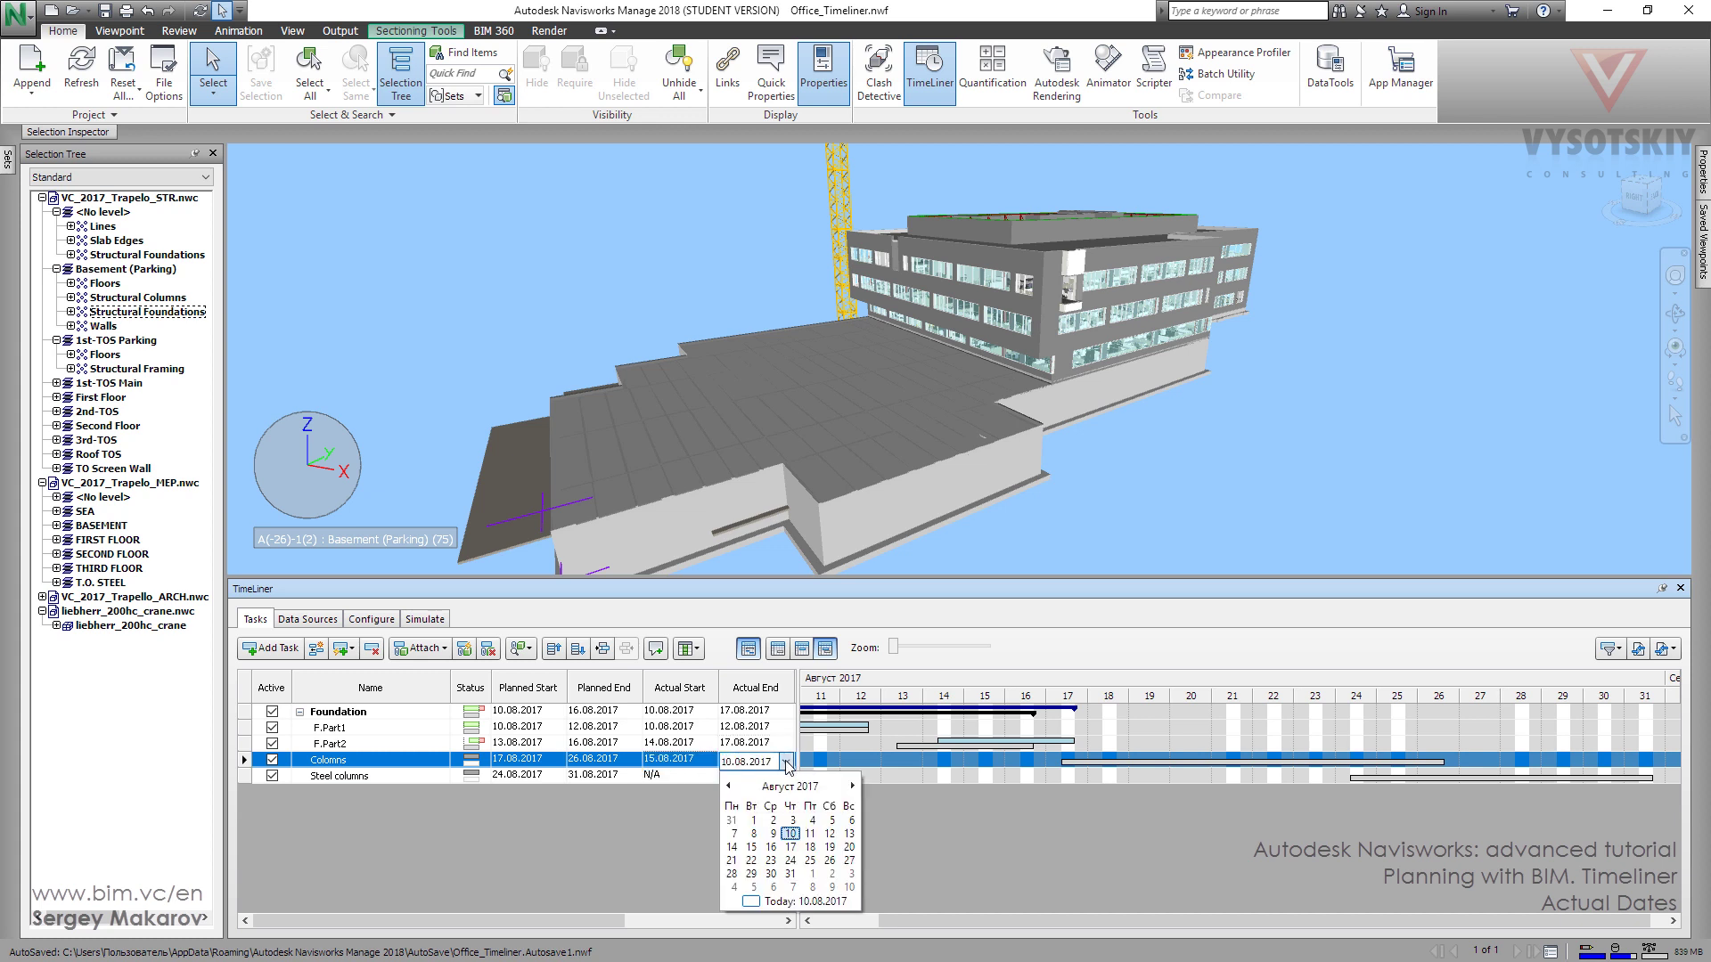
click(809, 859)
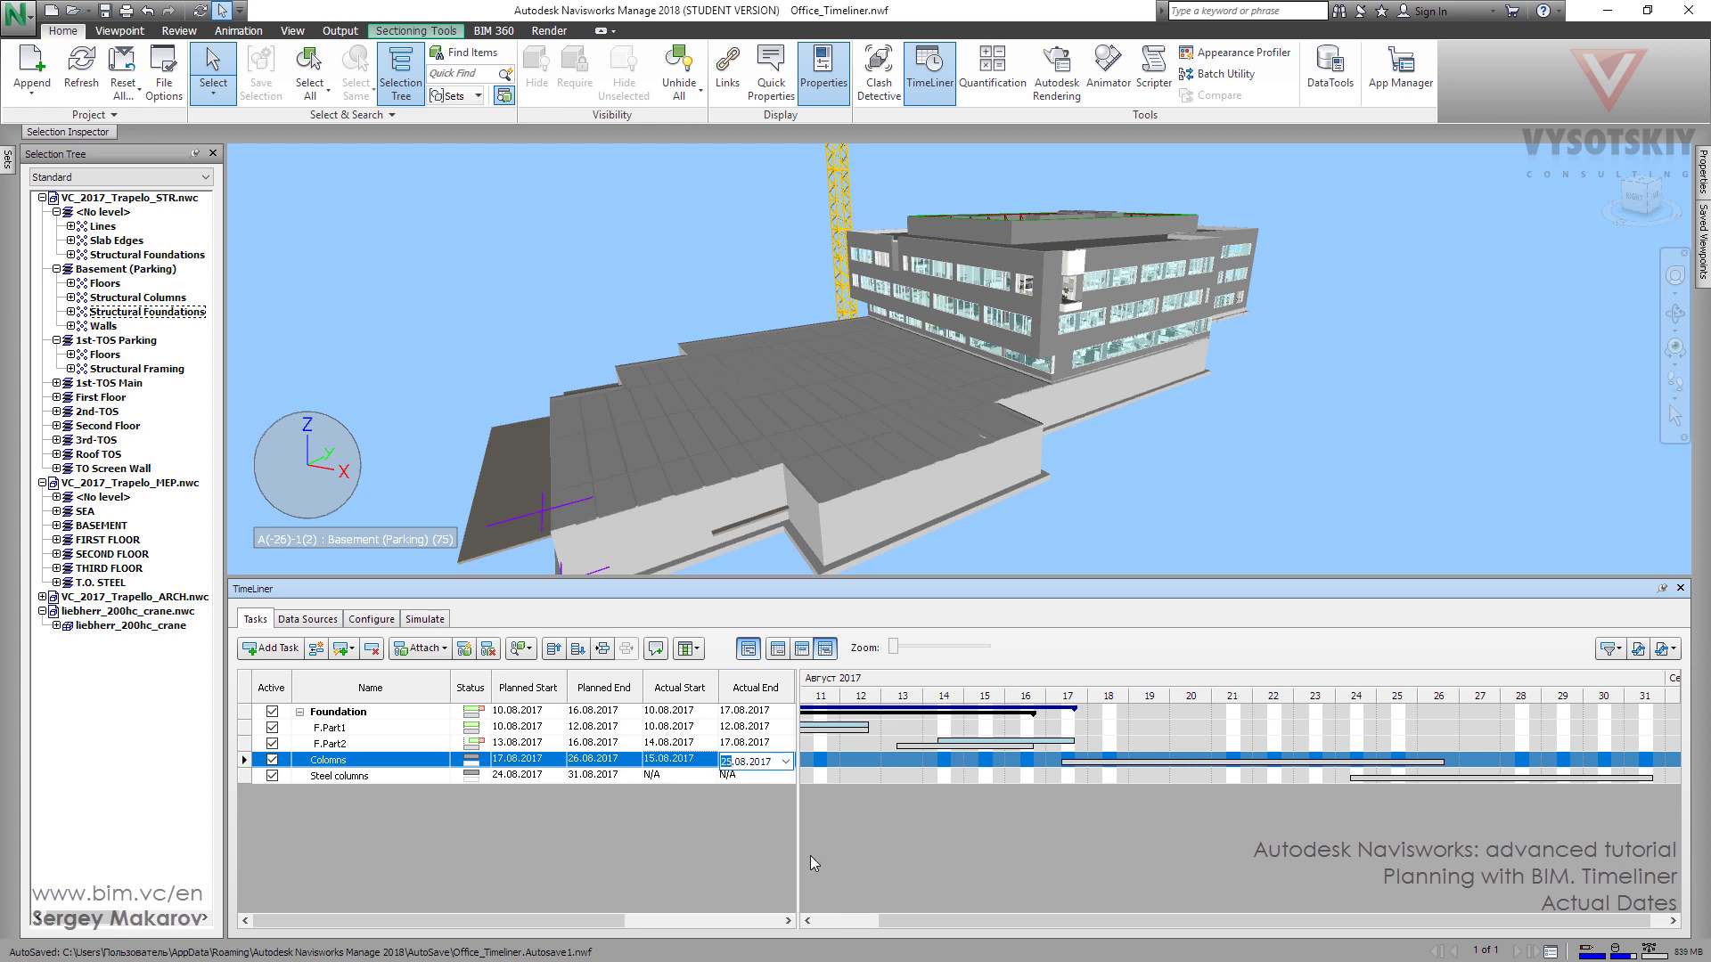
Step: Give Steel columns an Actual Start of 01.09.2017 and an Actual End of 07.09.2017
click(704, 775)
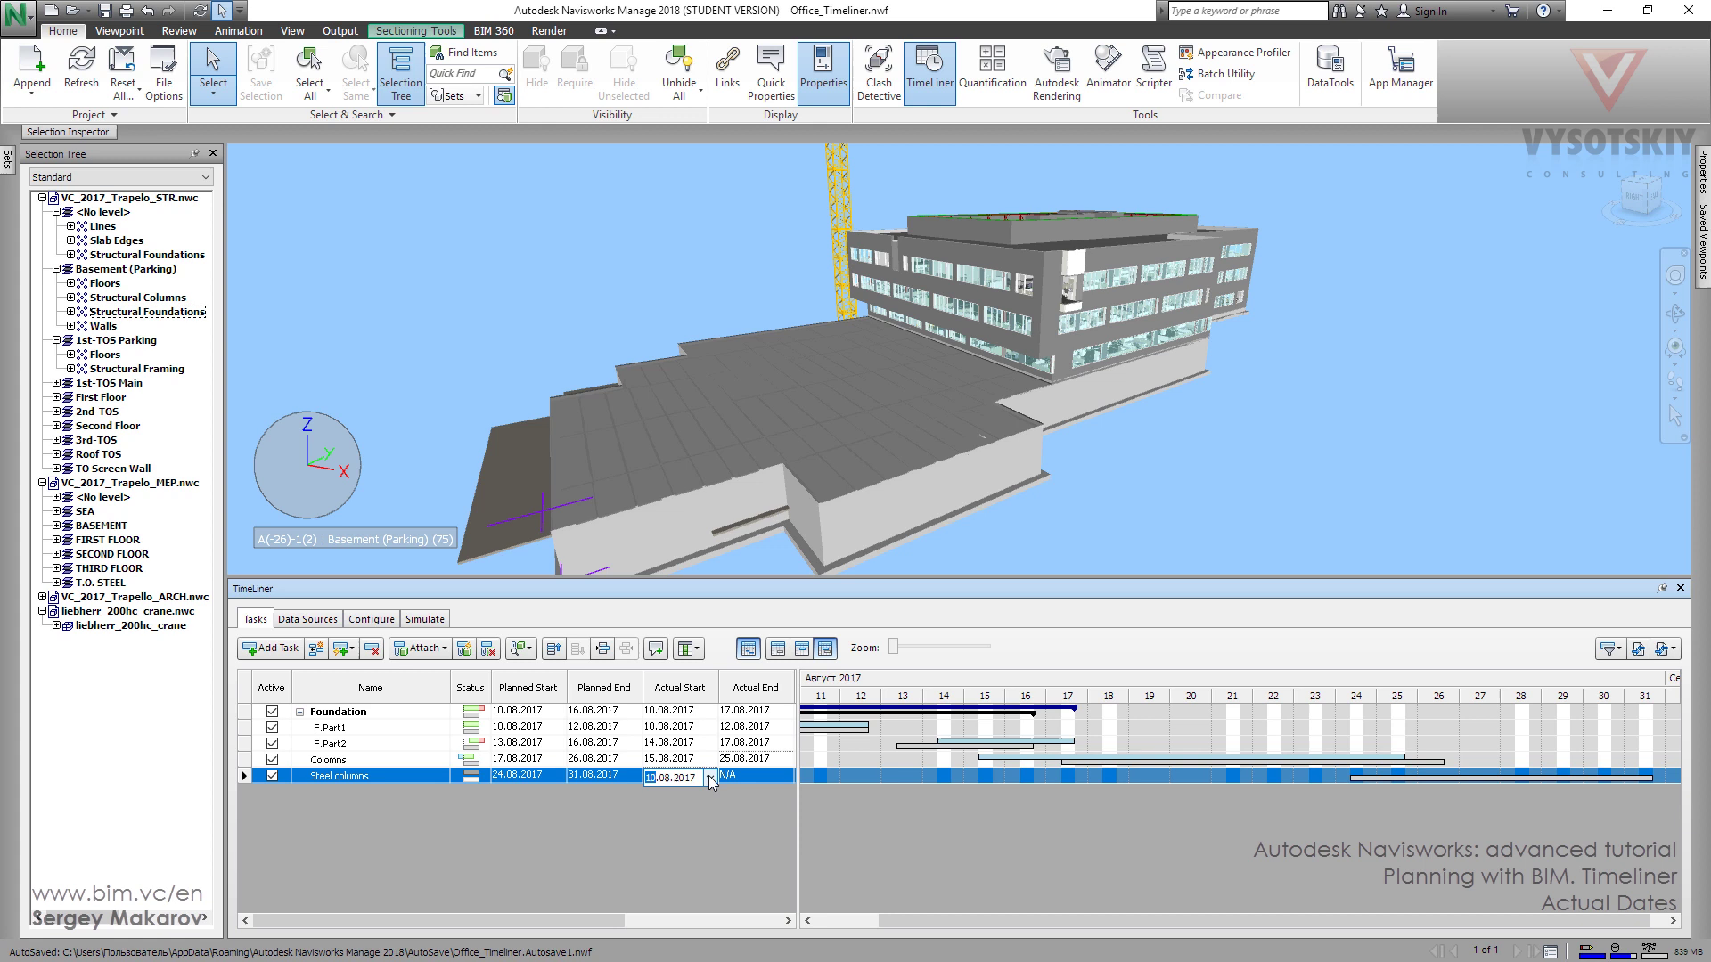
click(710, 777)
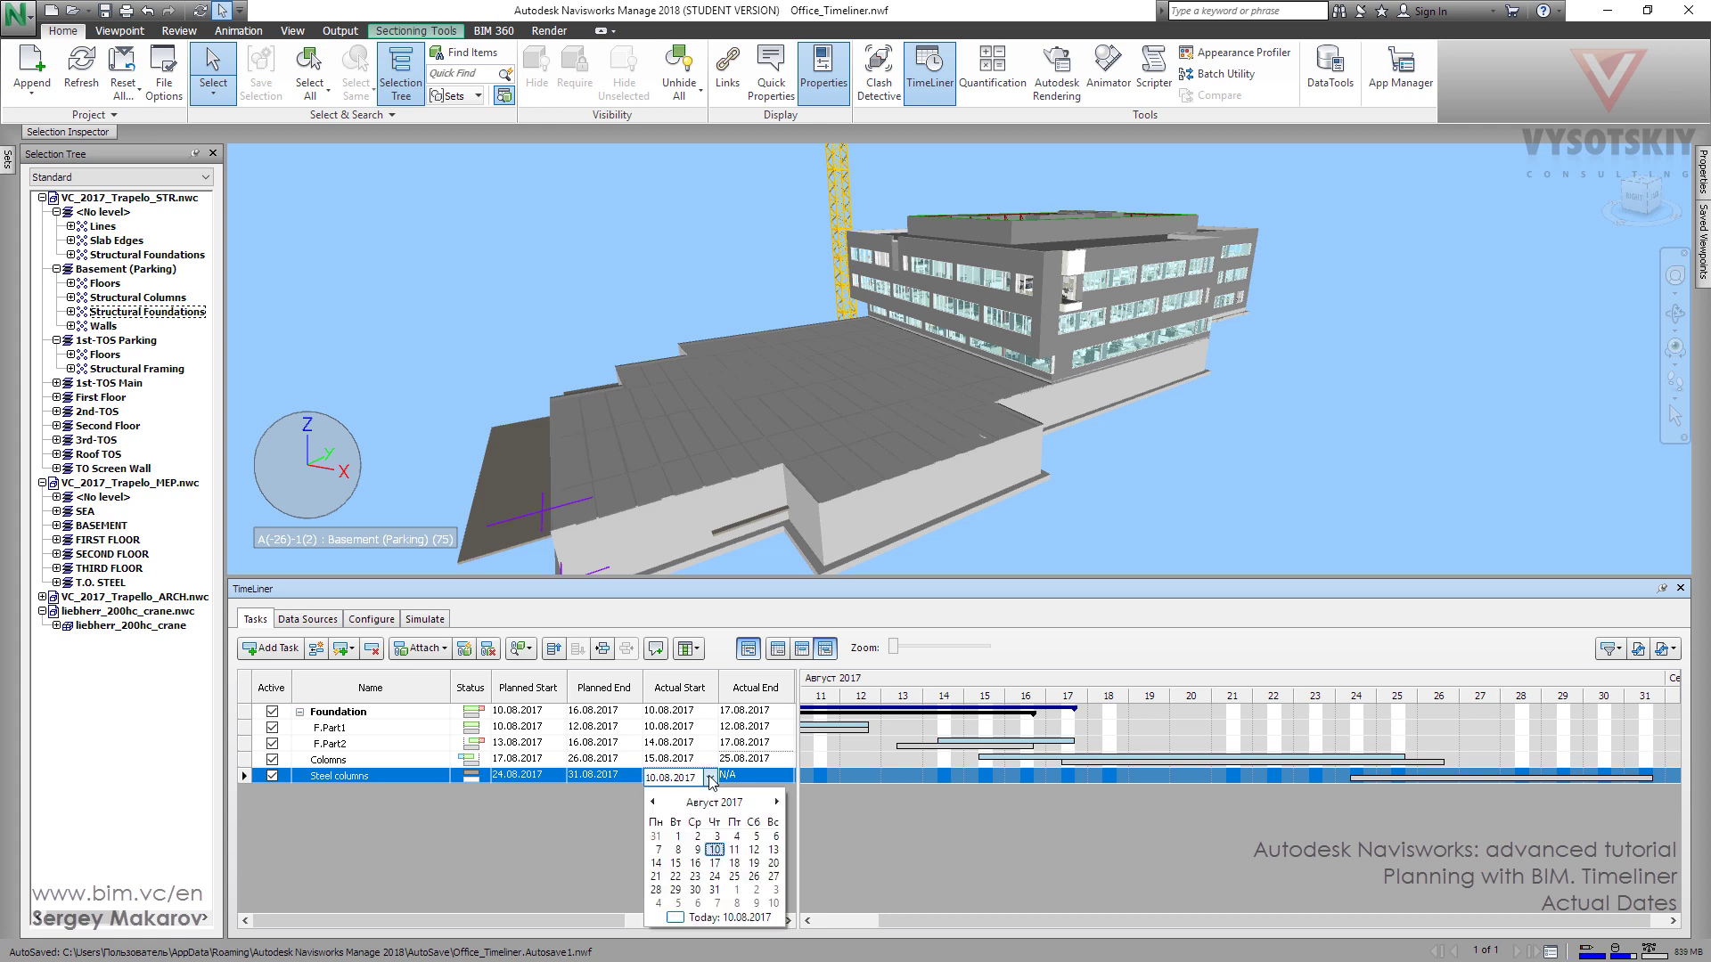
click(738, 893)
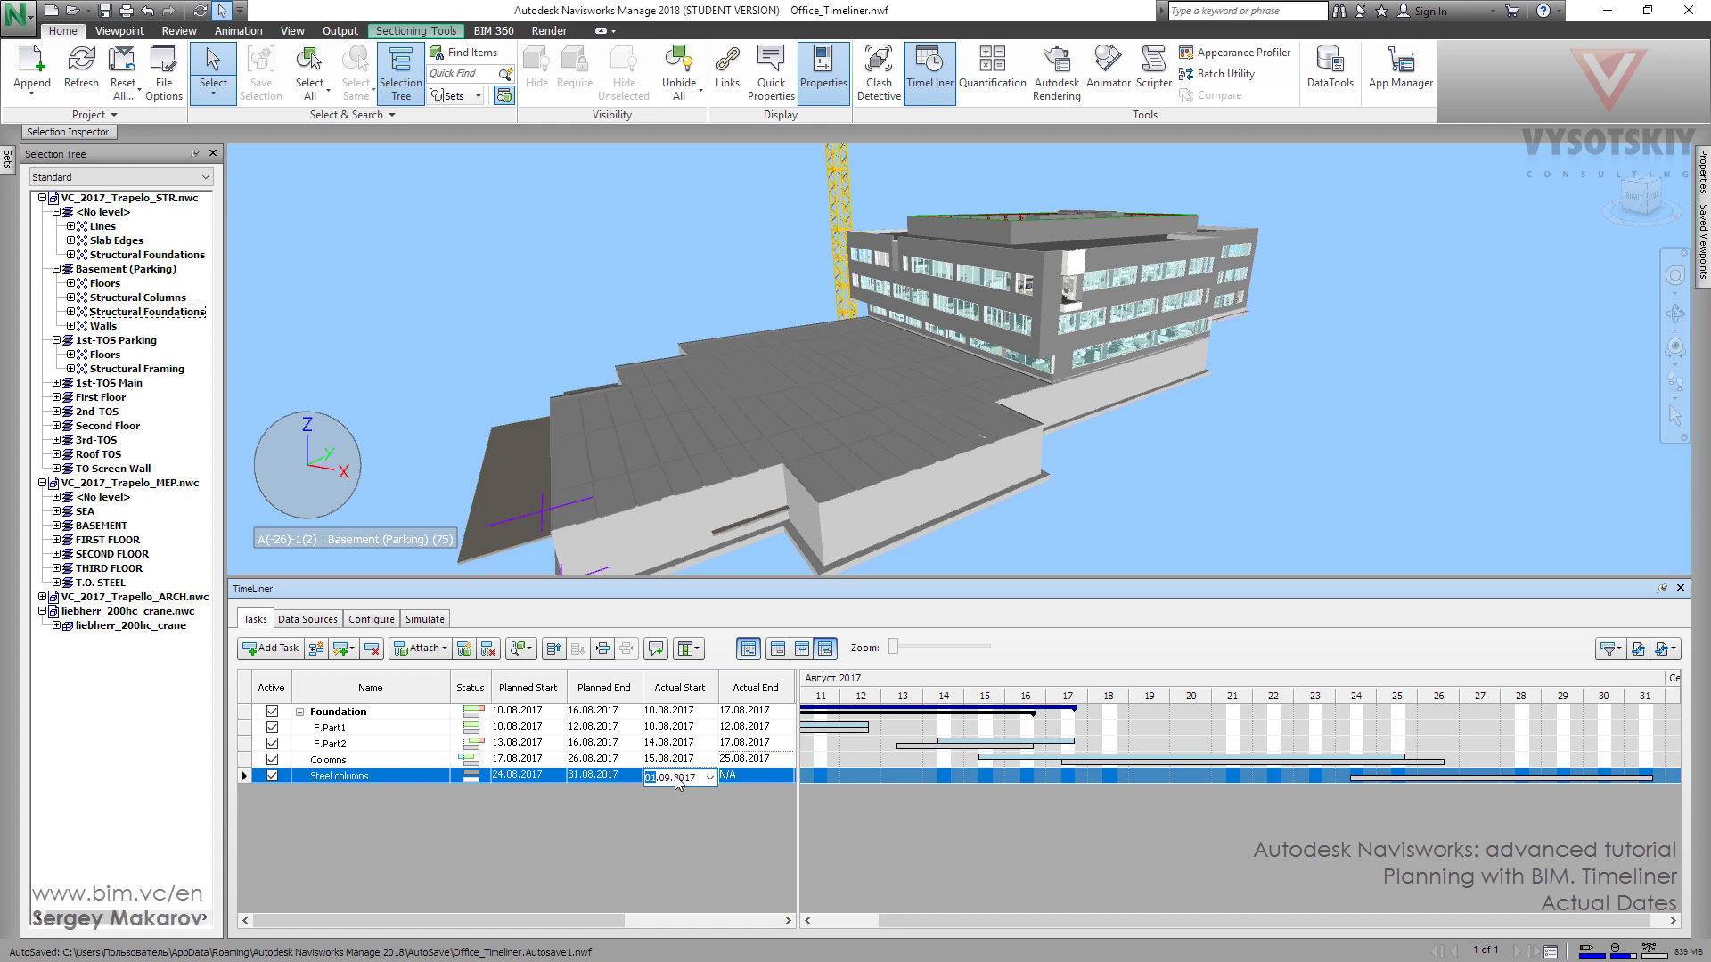
click(789, 774)
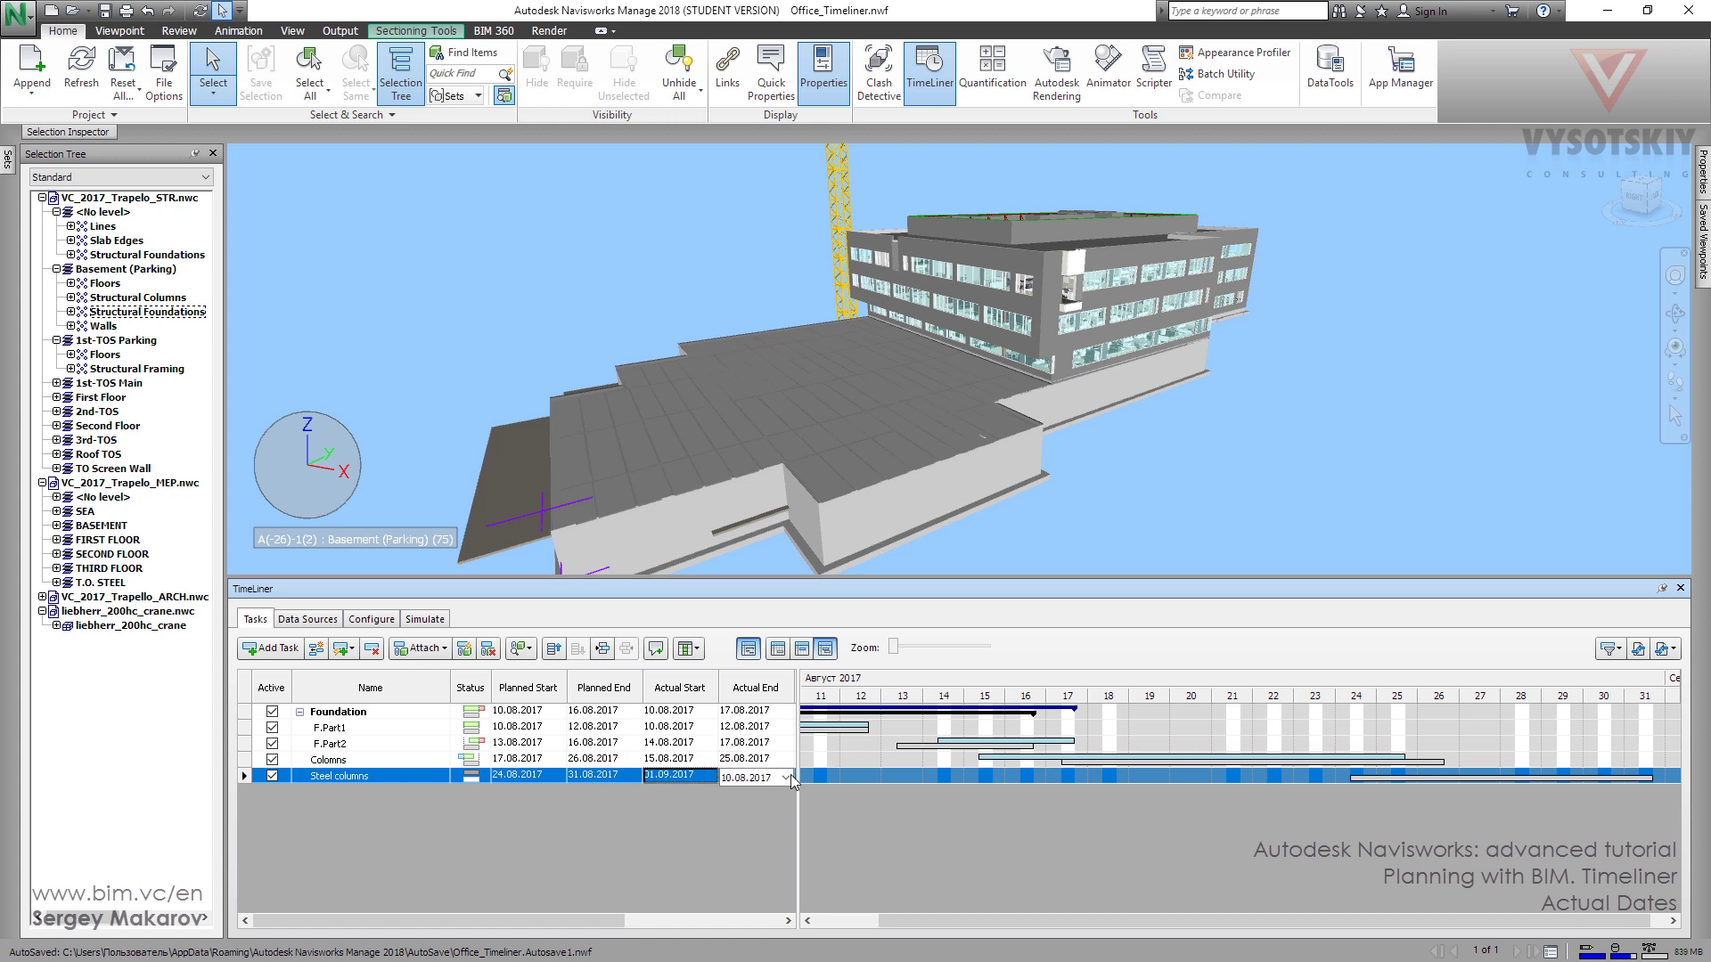
click(786, 777)
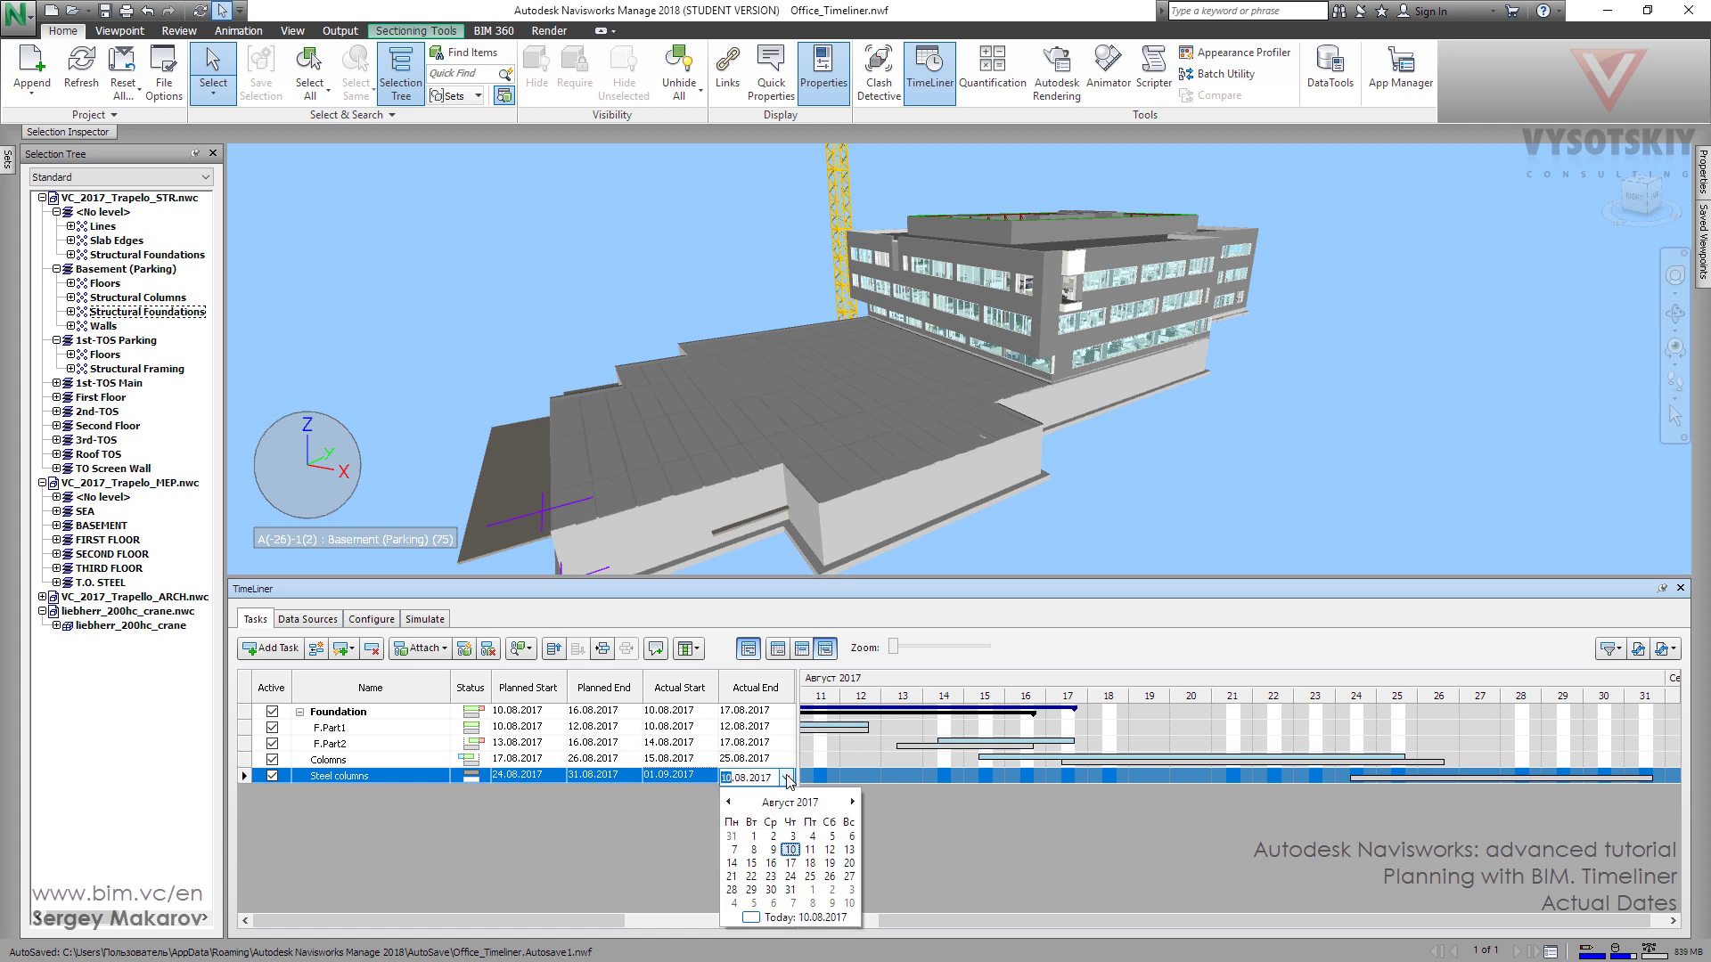
click(793, 902)
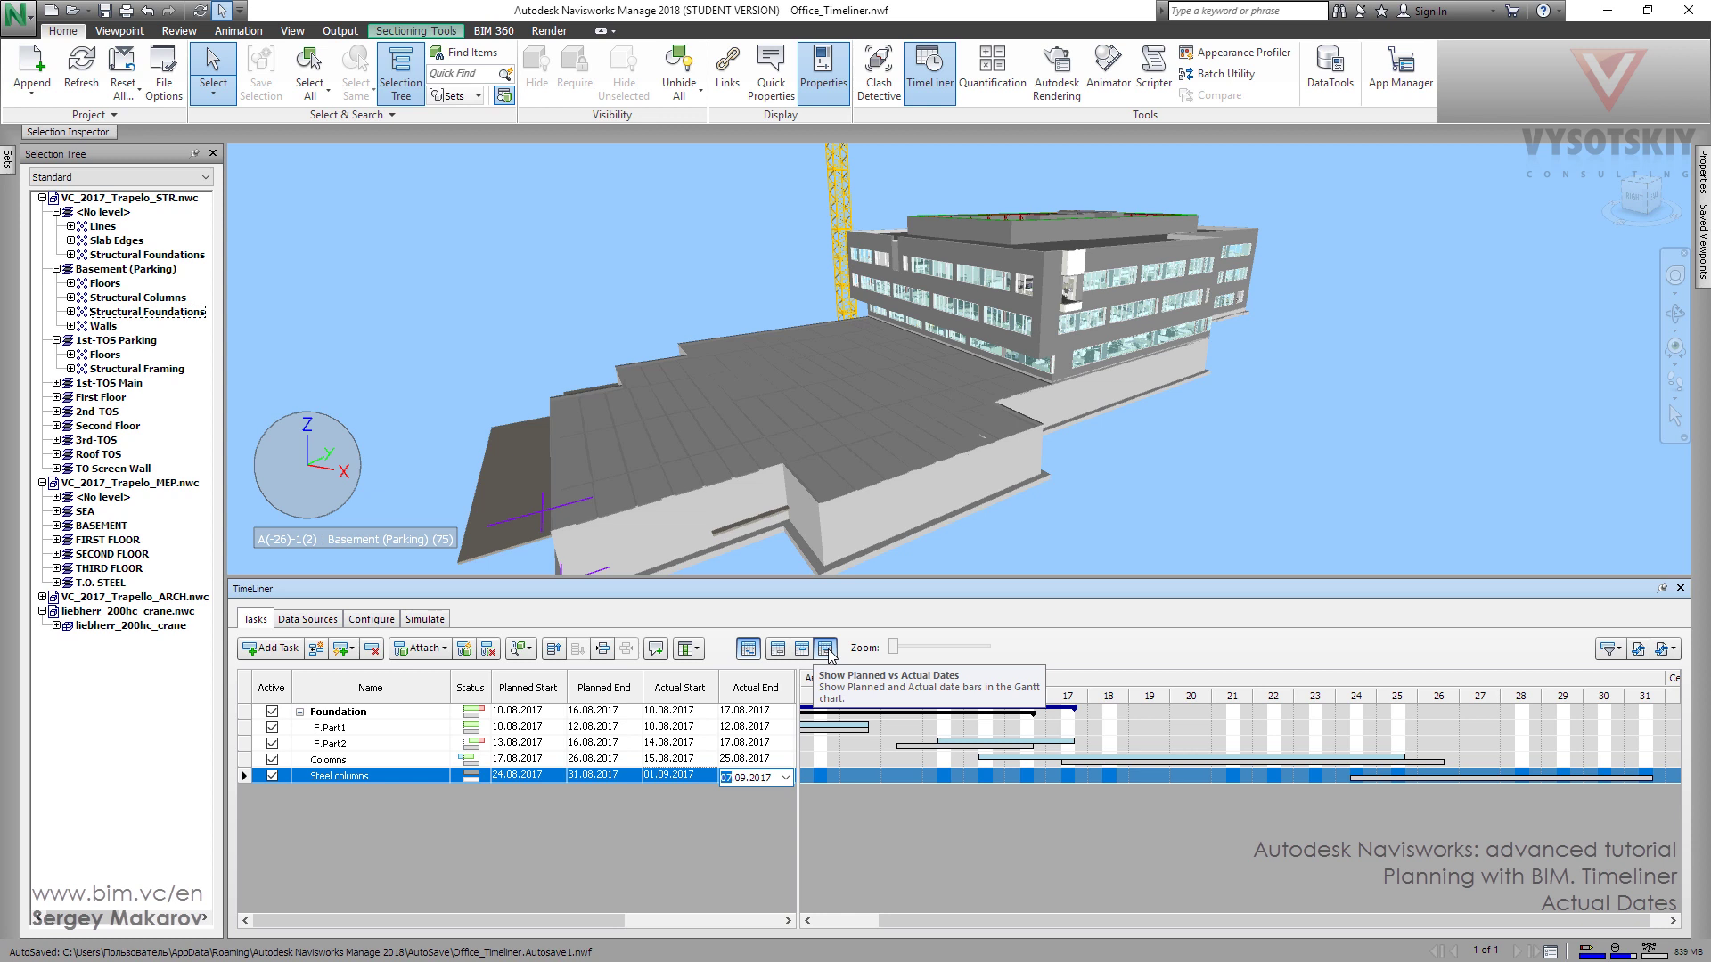
Step: Compare actual-only and planned-only Gantt views, settle on planned vs actual, and commit the 07.09.2017 end
click(778, 650)
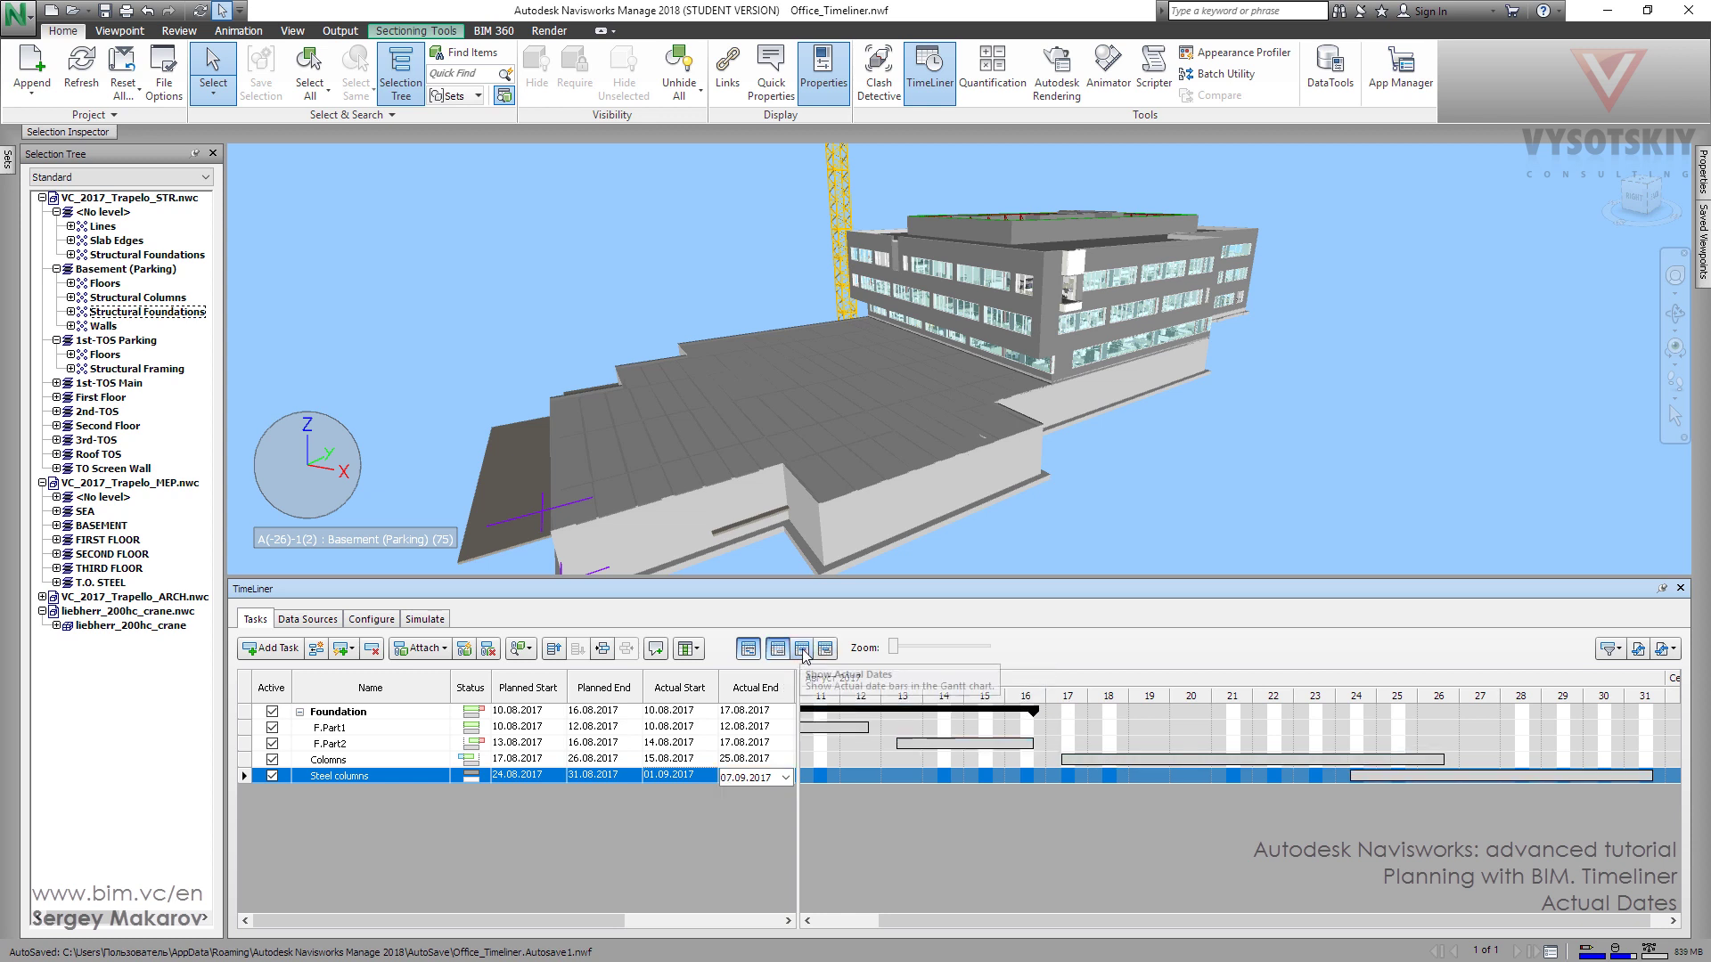
click(802, 651)
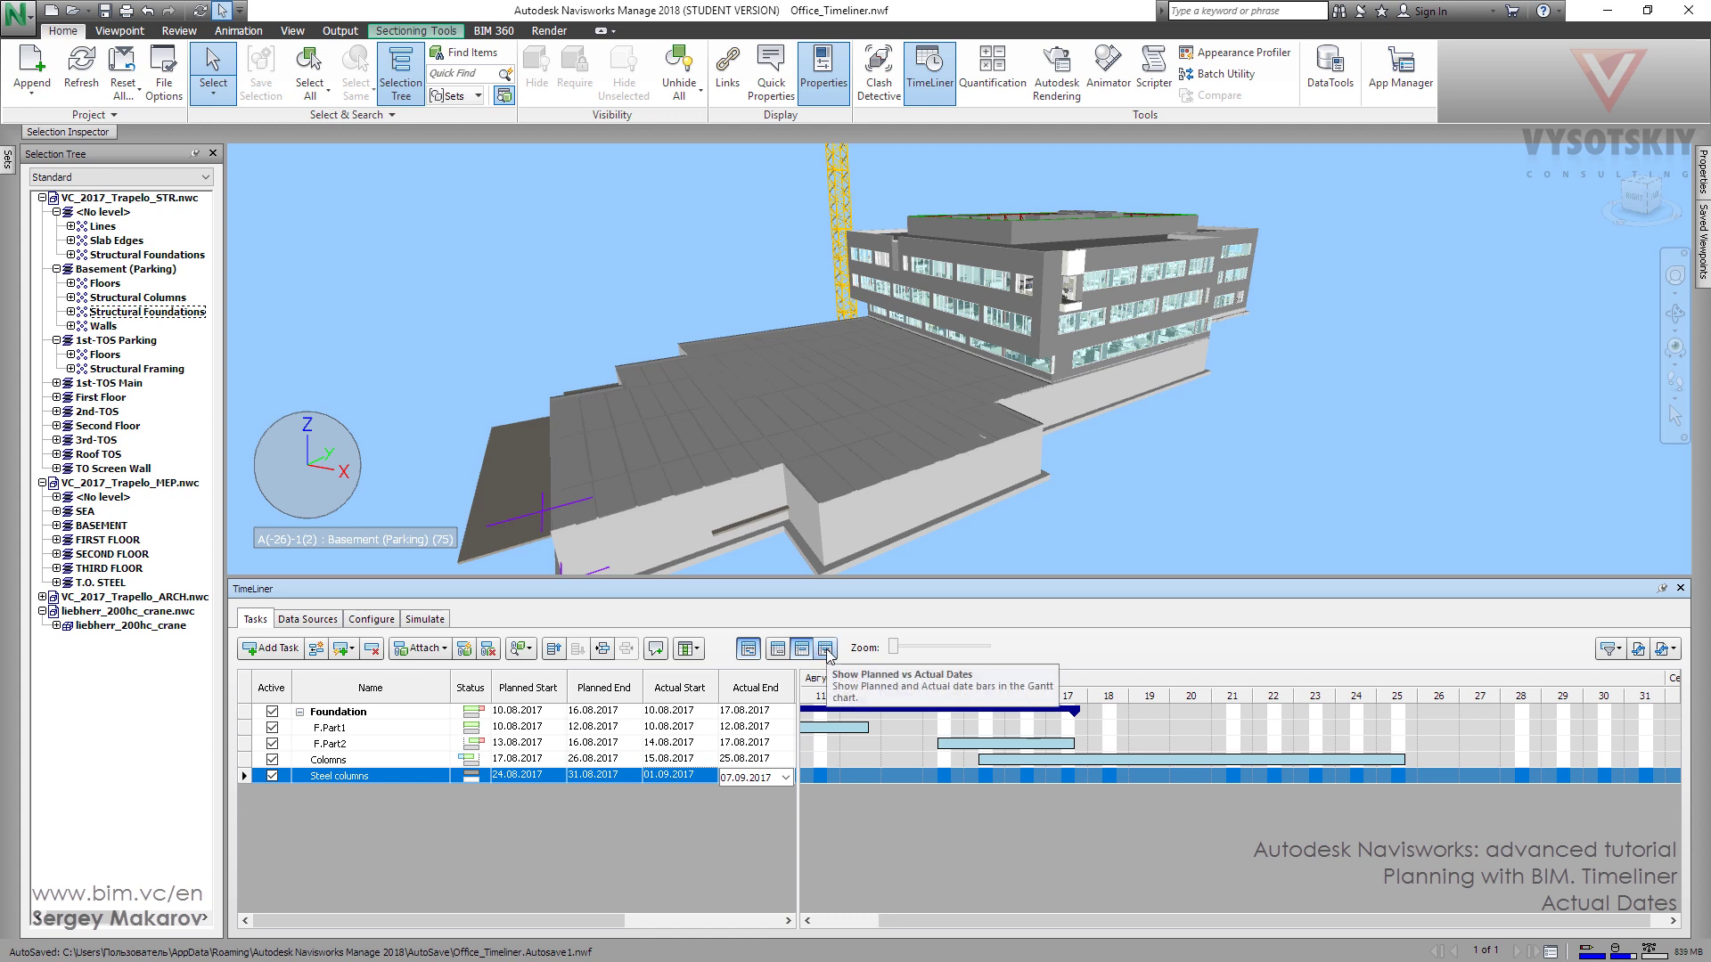
click(827, 652)
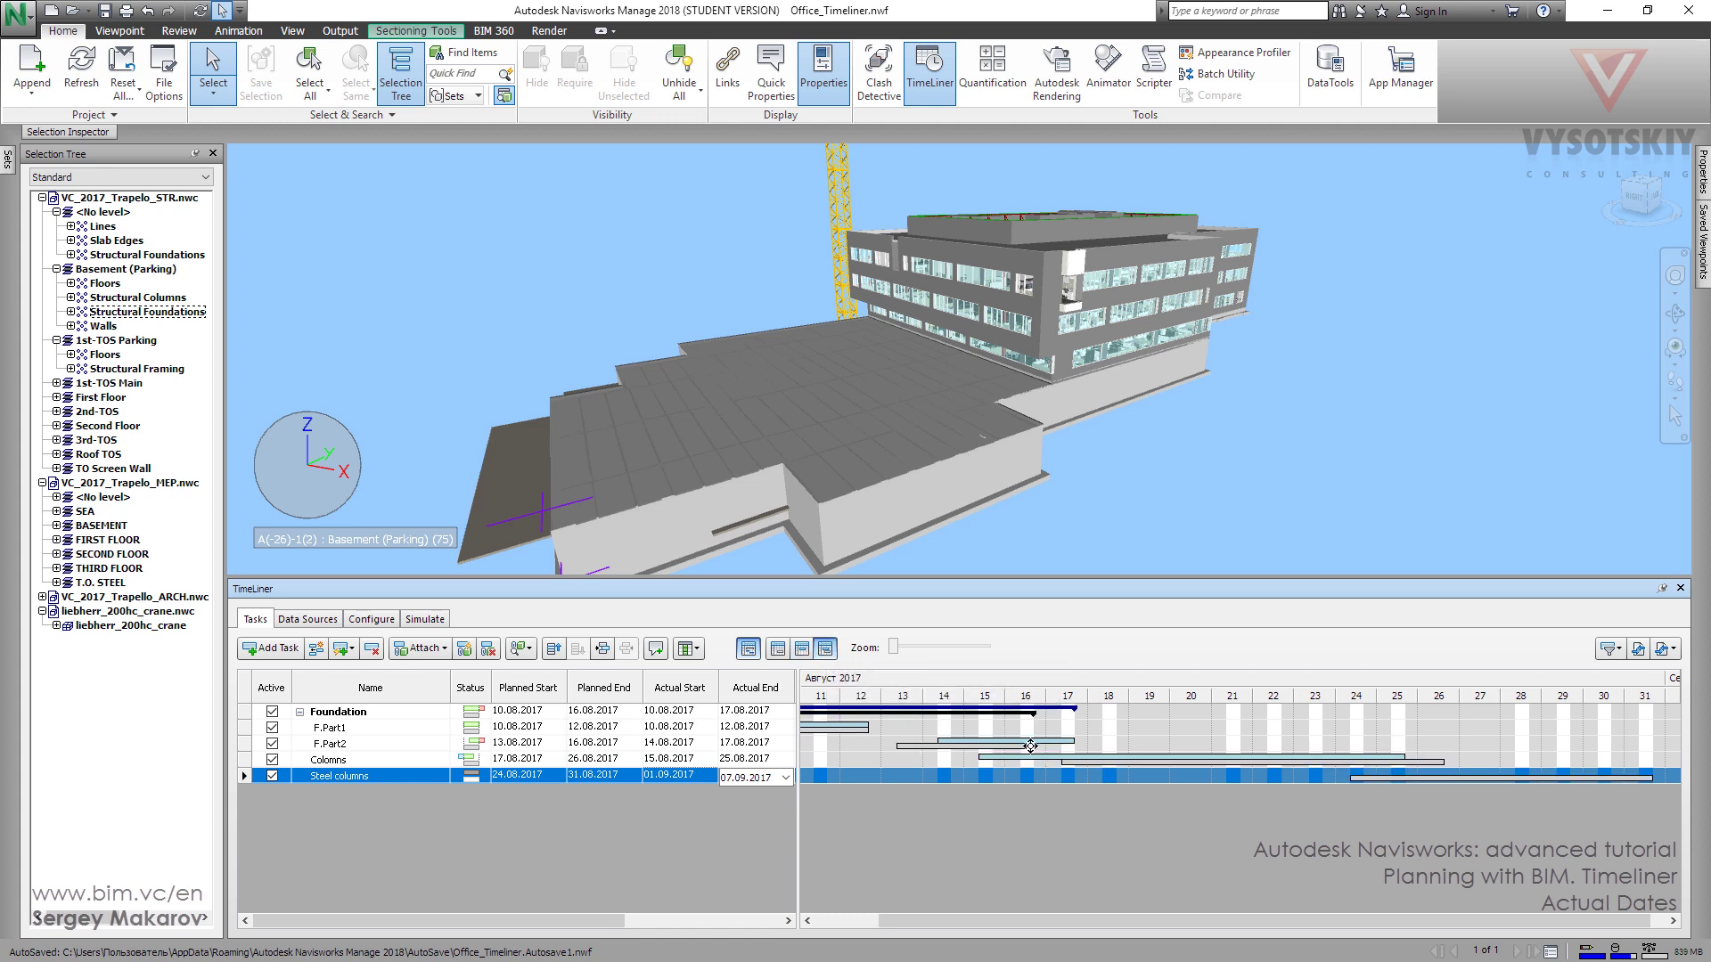
mouse_move(1154, 754)
click(548, 795)
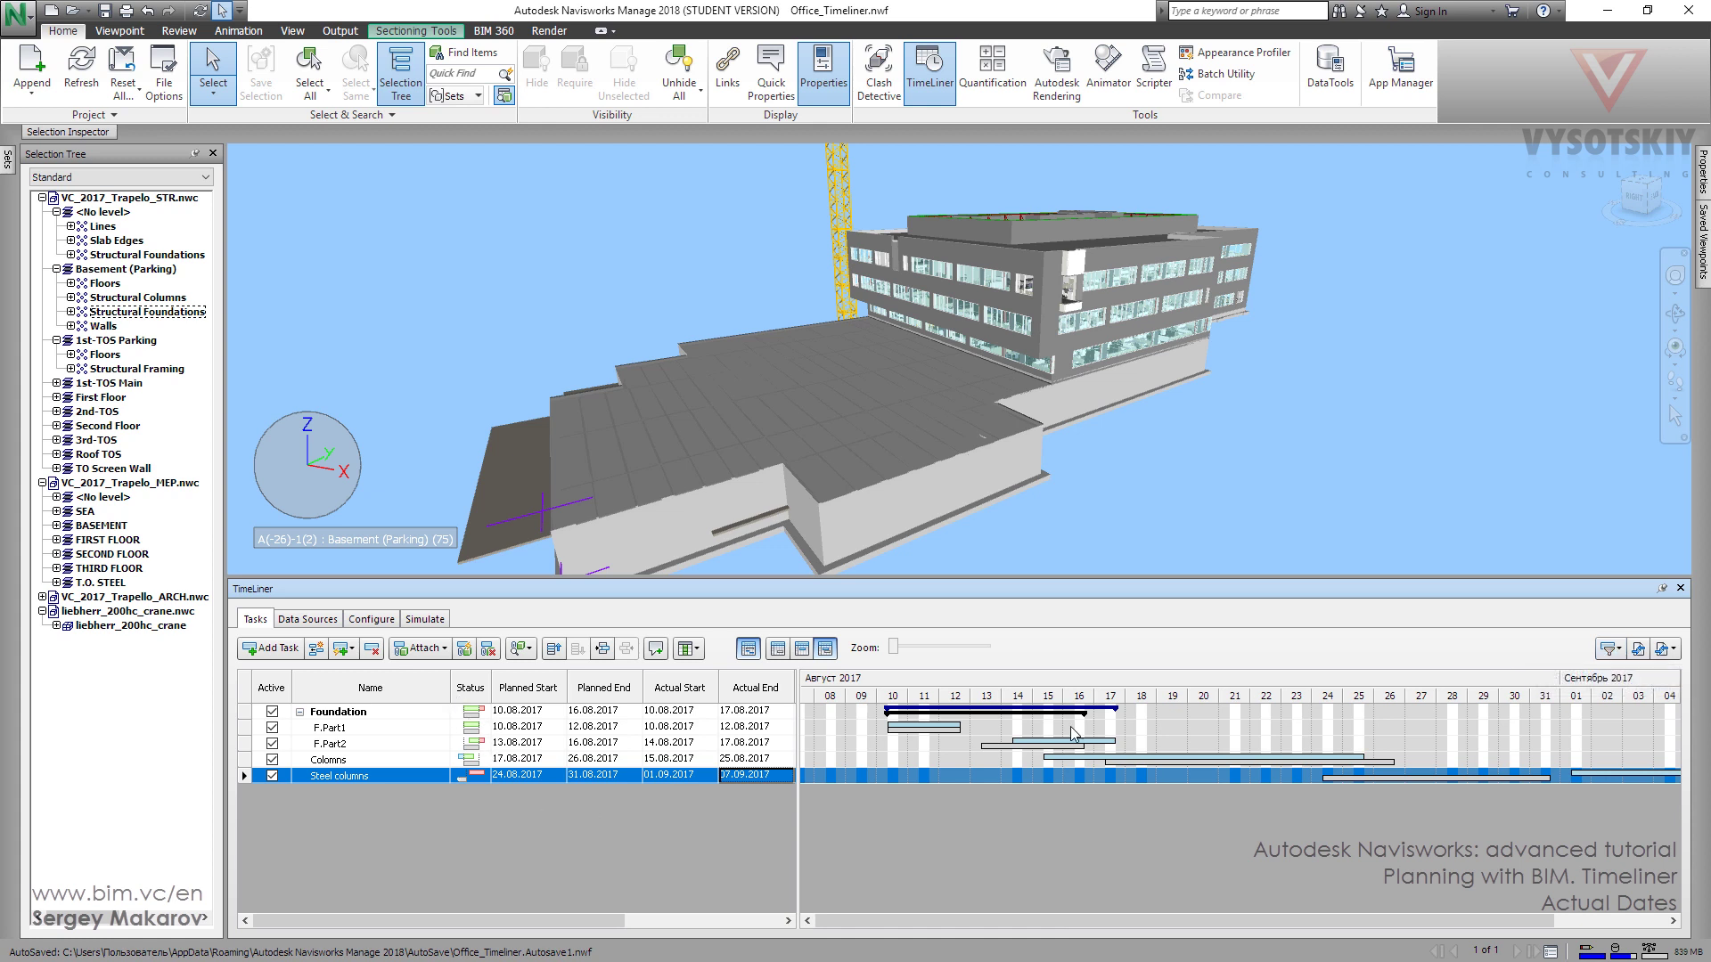
click(1614, 649)
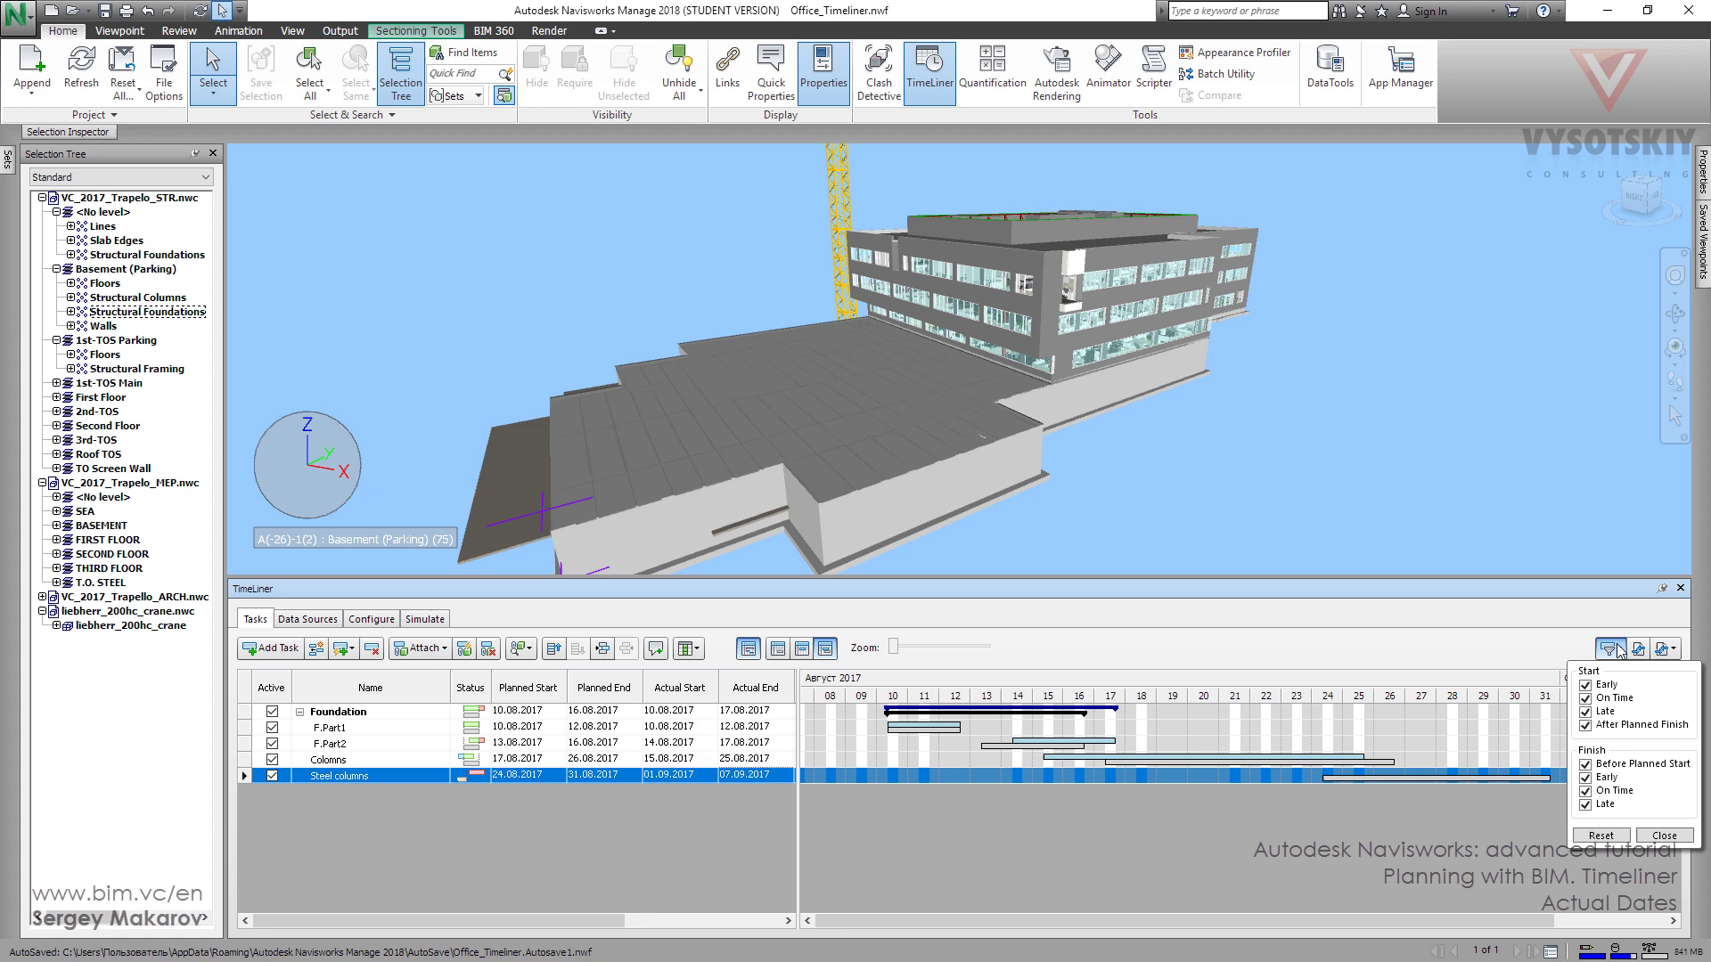
click(1584, 685)
click(1586, 699)
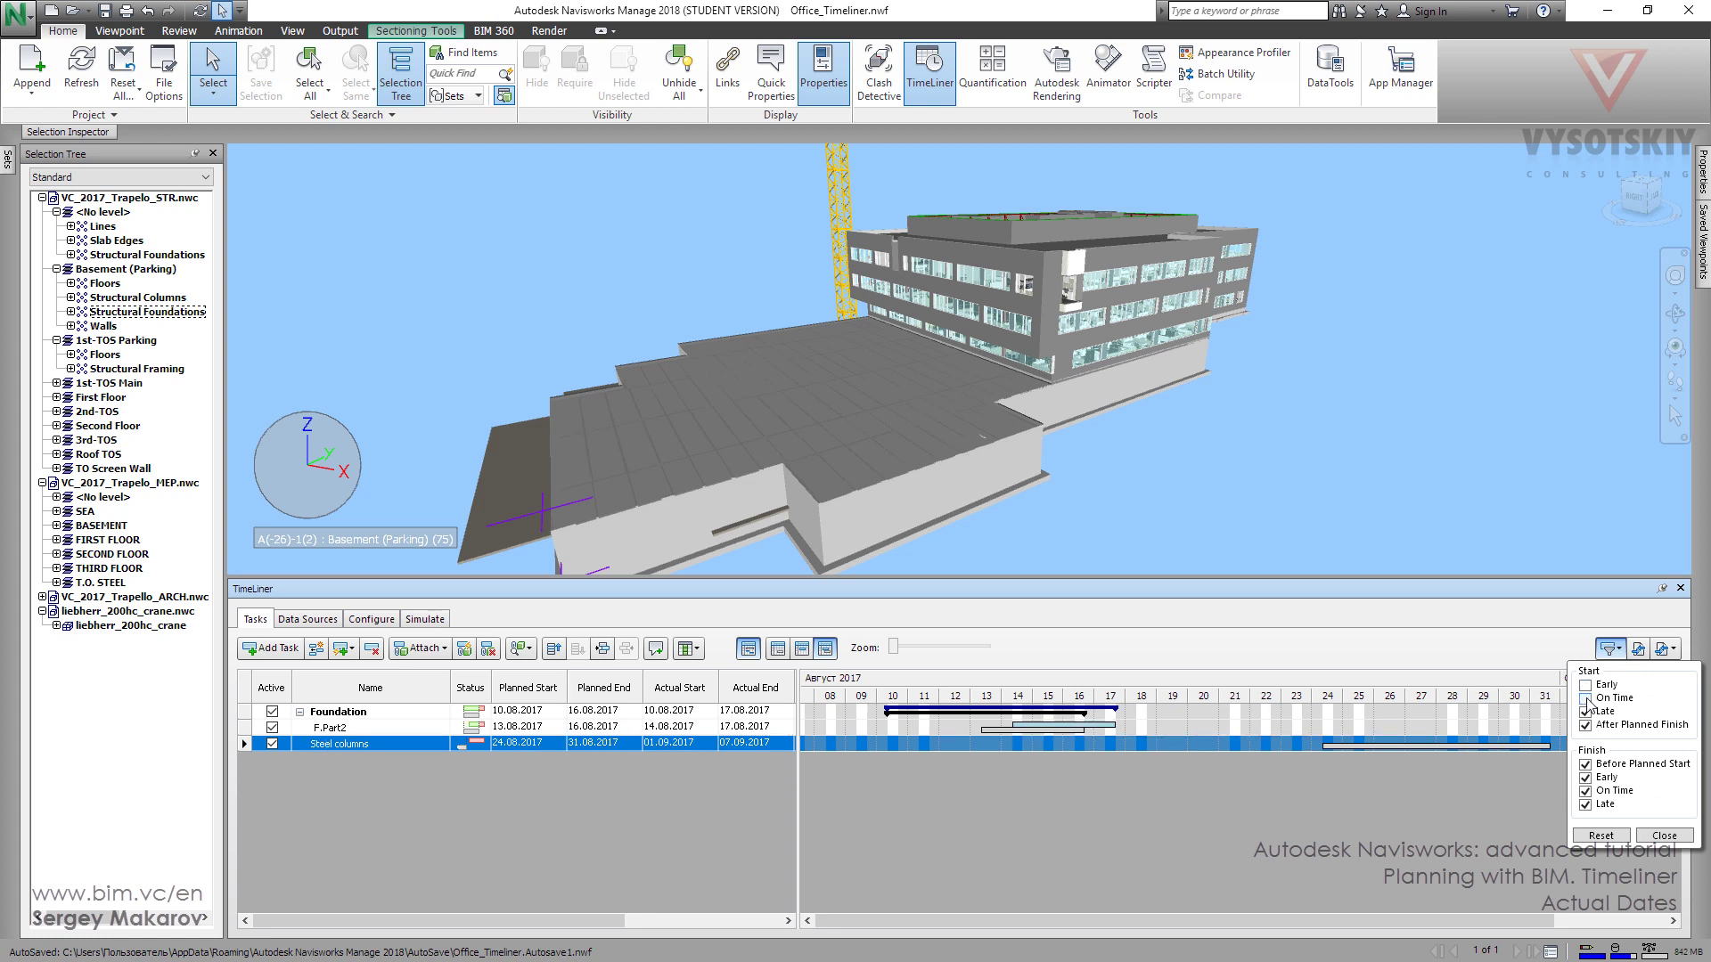
click(1585, 765)
click(1585, 777)
click(1585, 763)
click(1585, 777)
click(1585, 698)
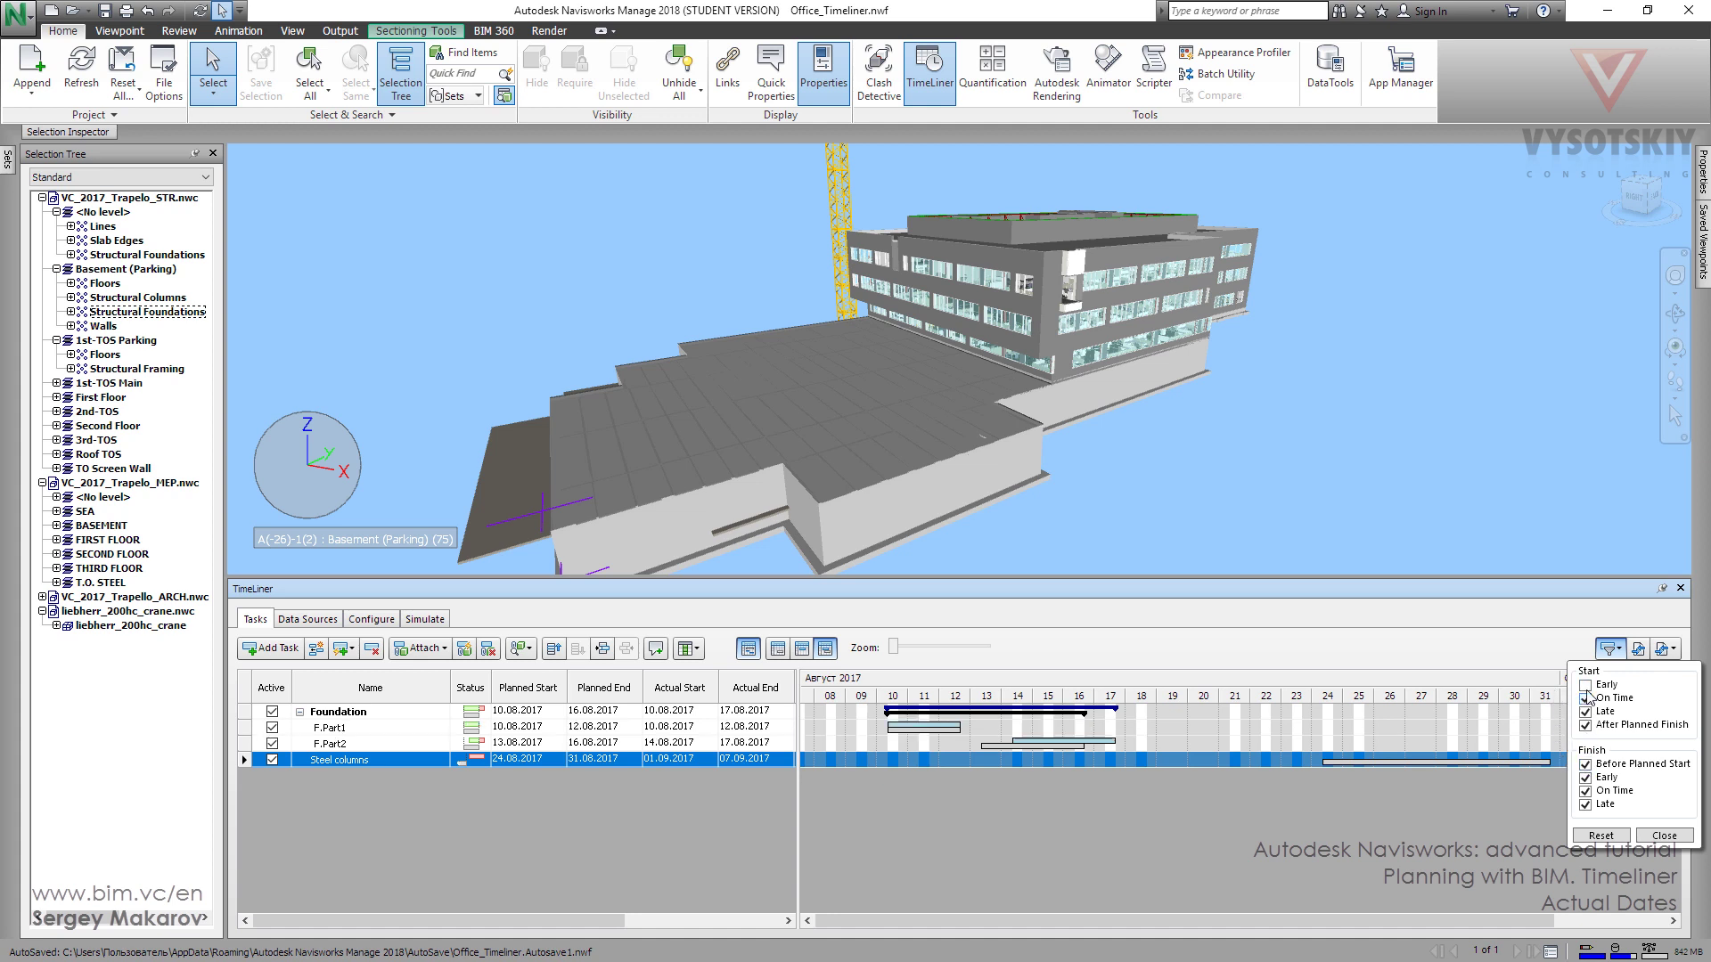
click(1585, 684)
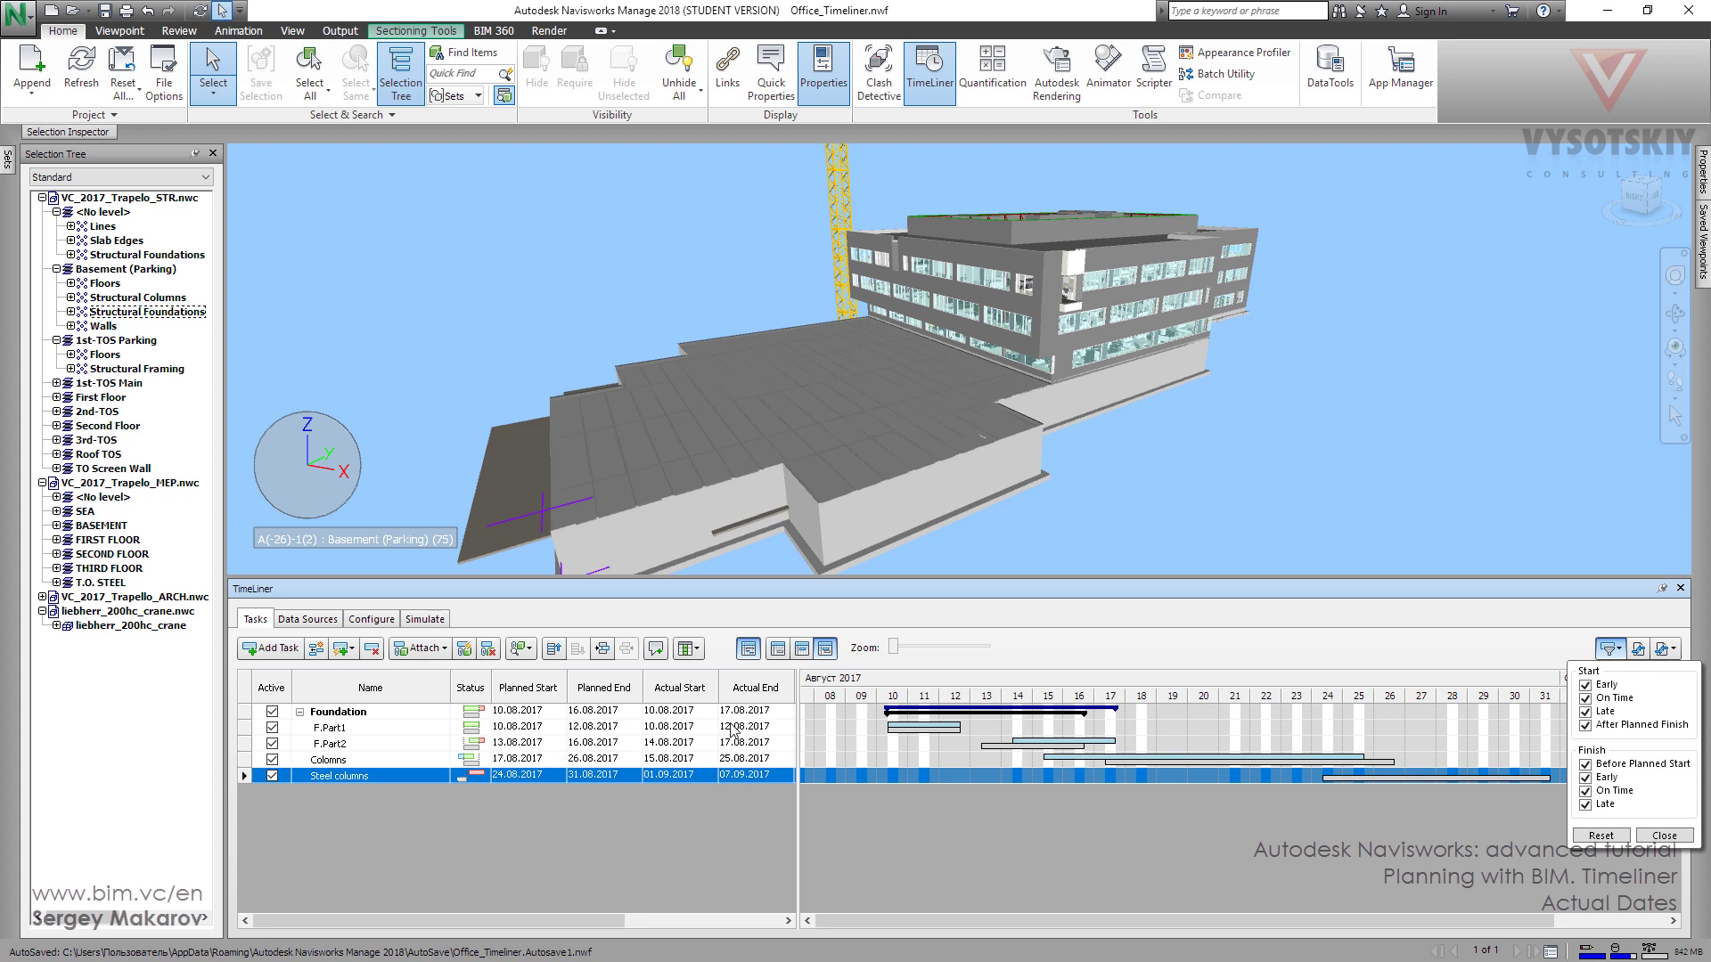
click(680, 823)
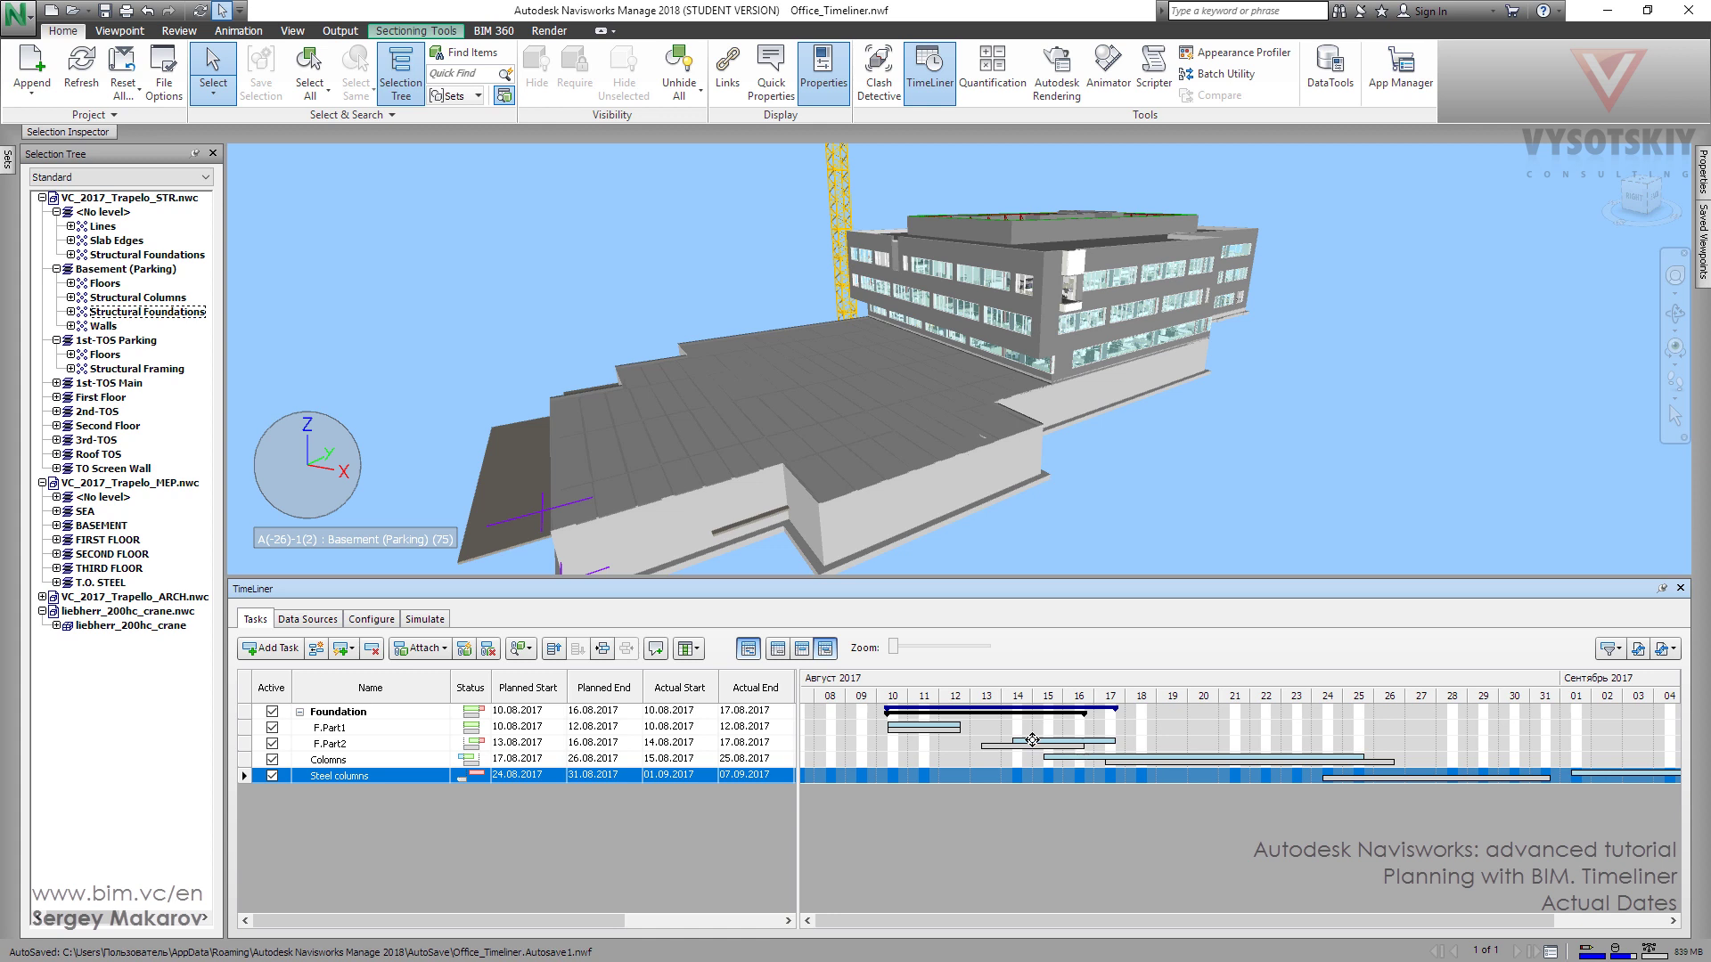
Step: Switch the Gantt chart to Show Planned Dates, hiding the actual bars
mouse_move(1034, 740)
click(781, 652)
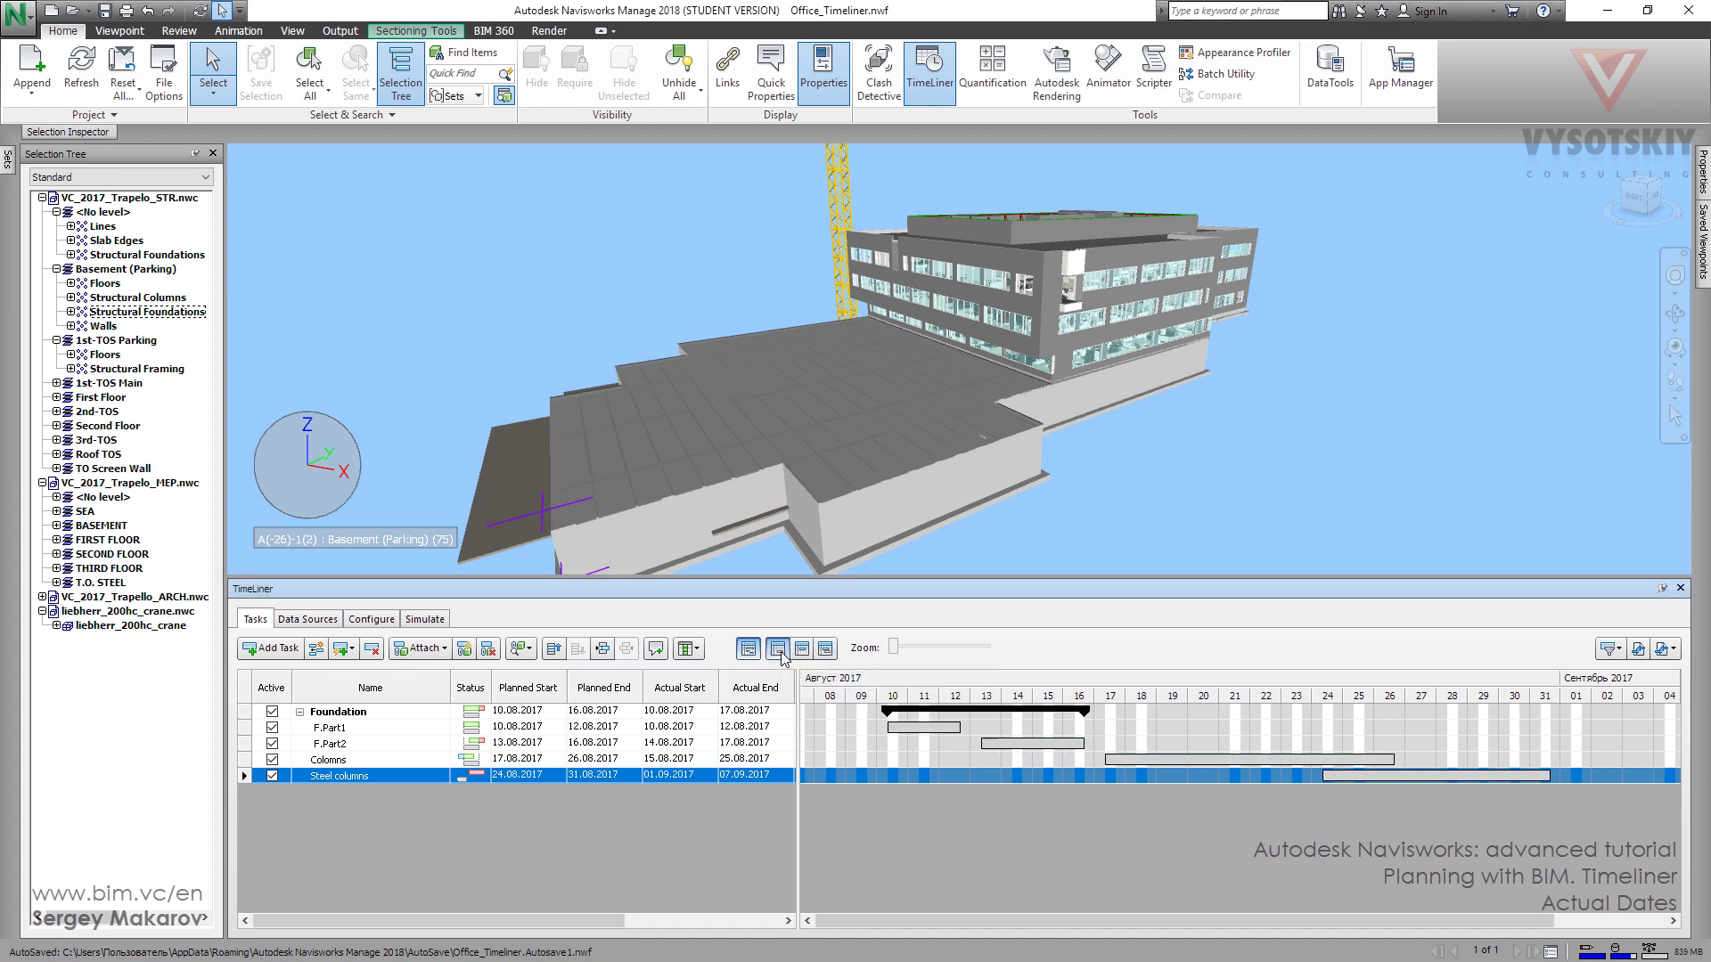
Step: Set F.Part2 to 69% complete and drag partial progress onto the Colomns bar
click(983, 743)
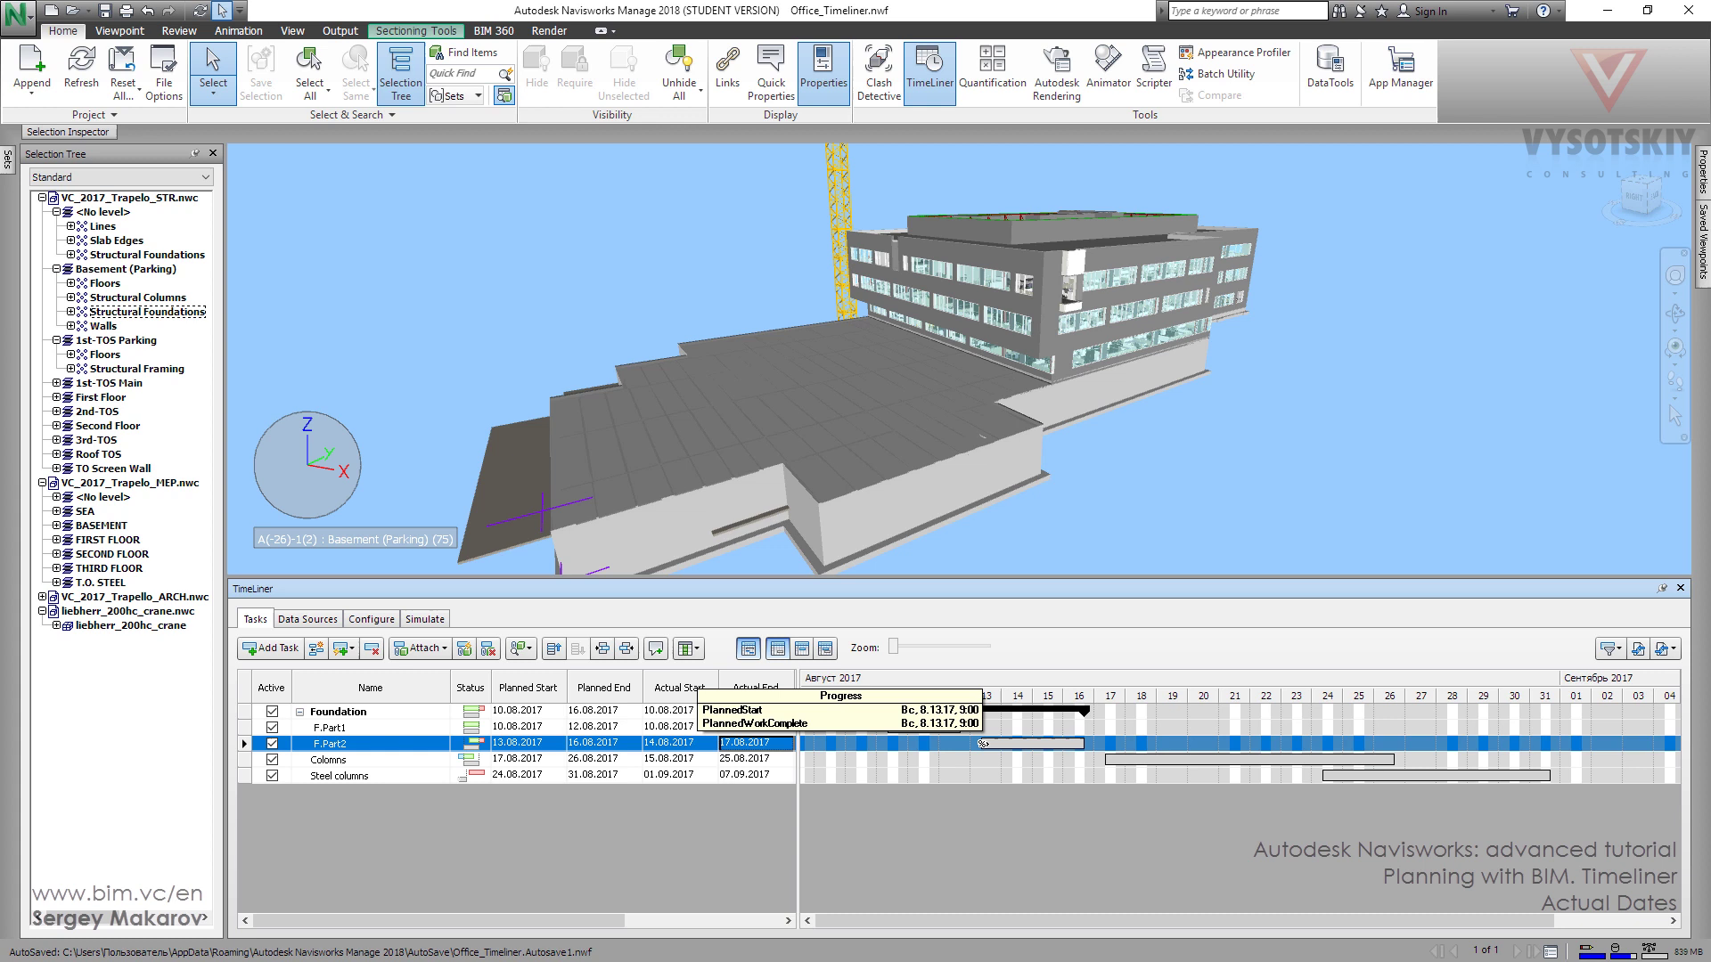
drag(984, 743, 1051, 744)
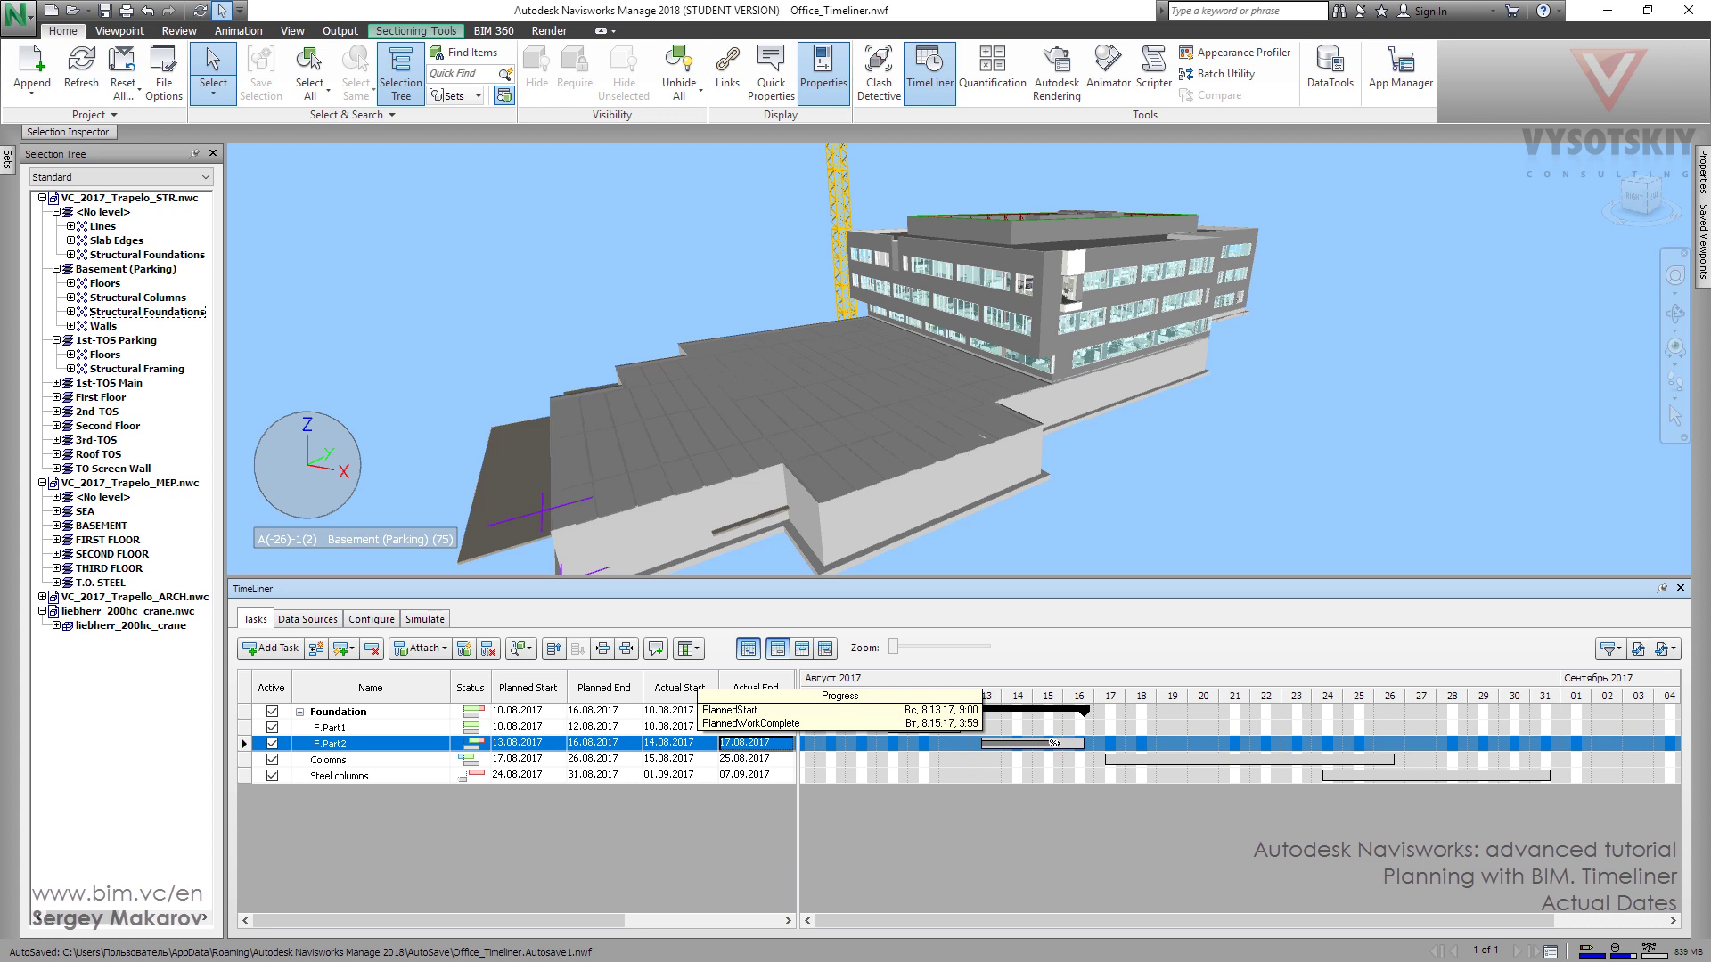
drag(1051, 744, 1054, 743)
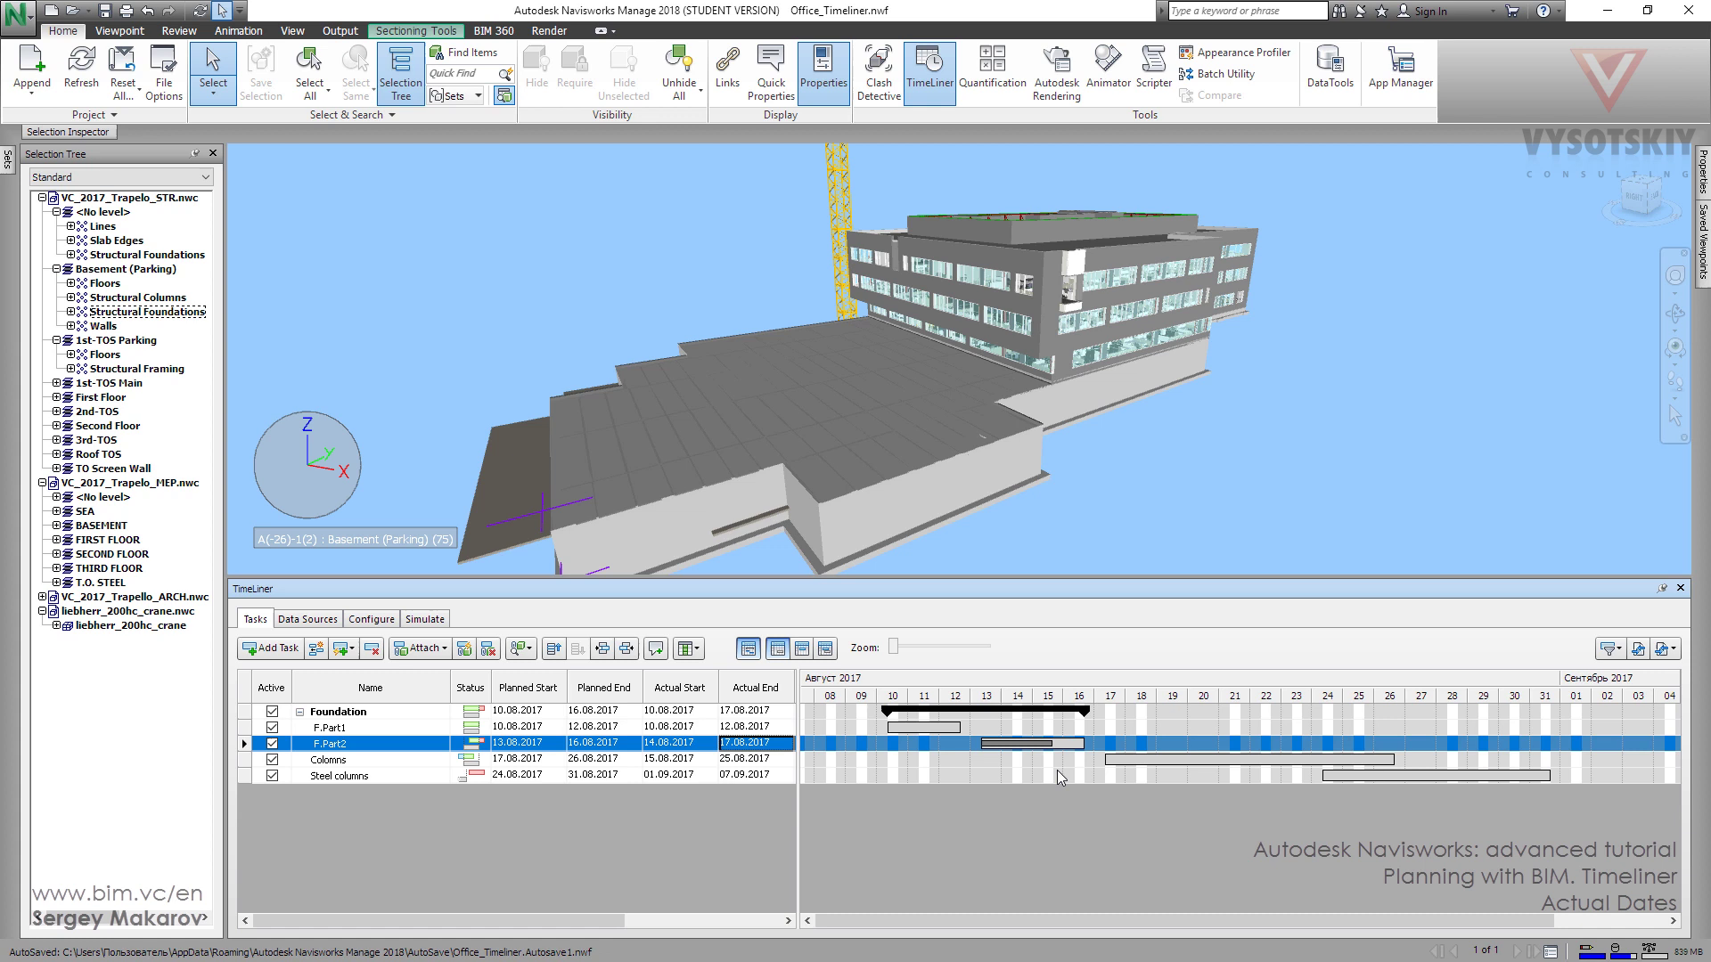
mouse_move(1051, 741)
mouse_move(1107, 762)
drag(1107, 760, 1251, 760)
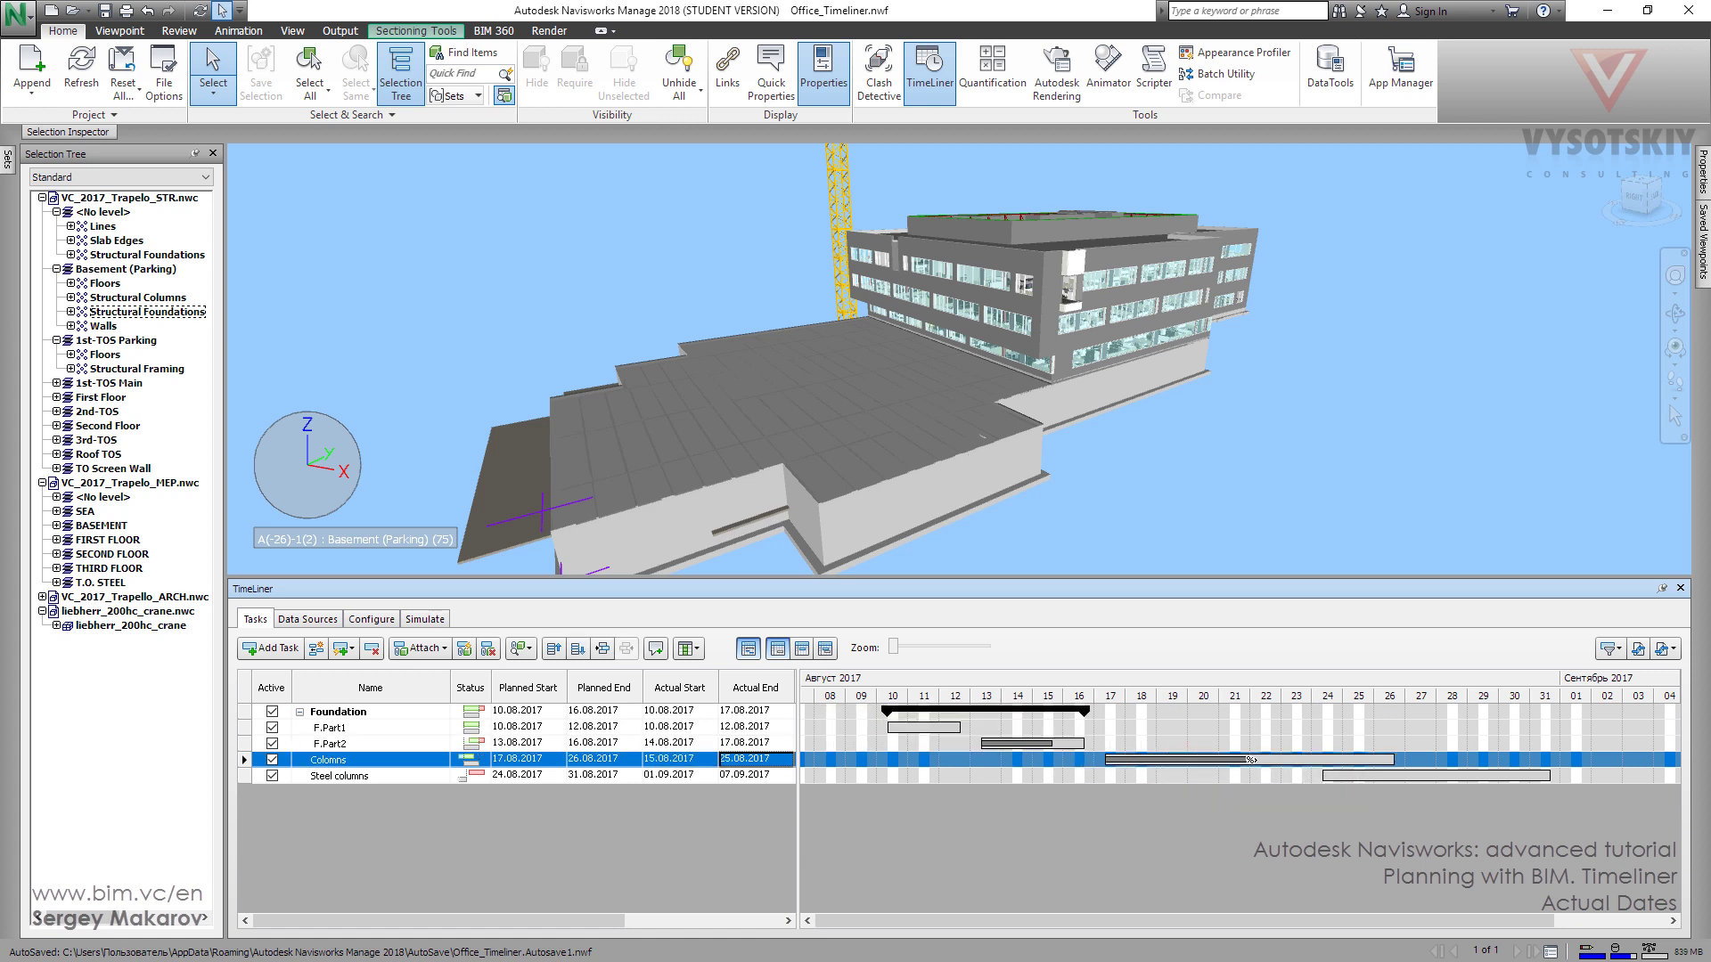